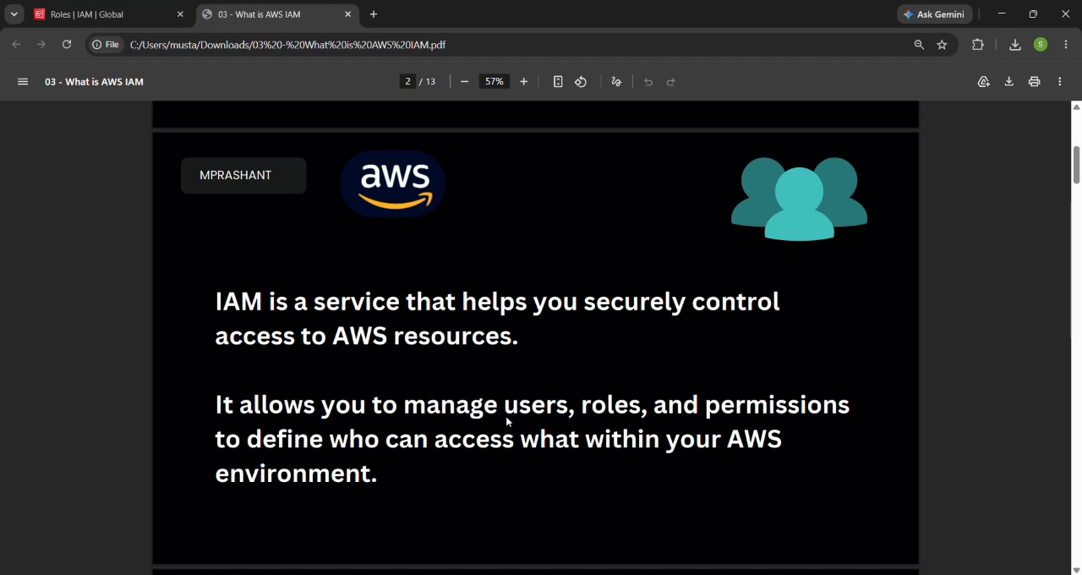
# Step: Read the PDF slides explaining what IAM is and the root account's access to AWS resources
pyautogui.scroll(-1, 507, 421)
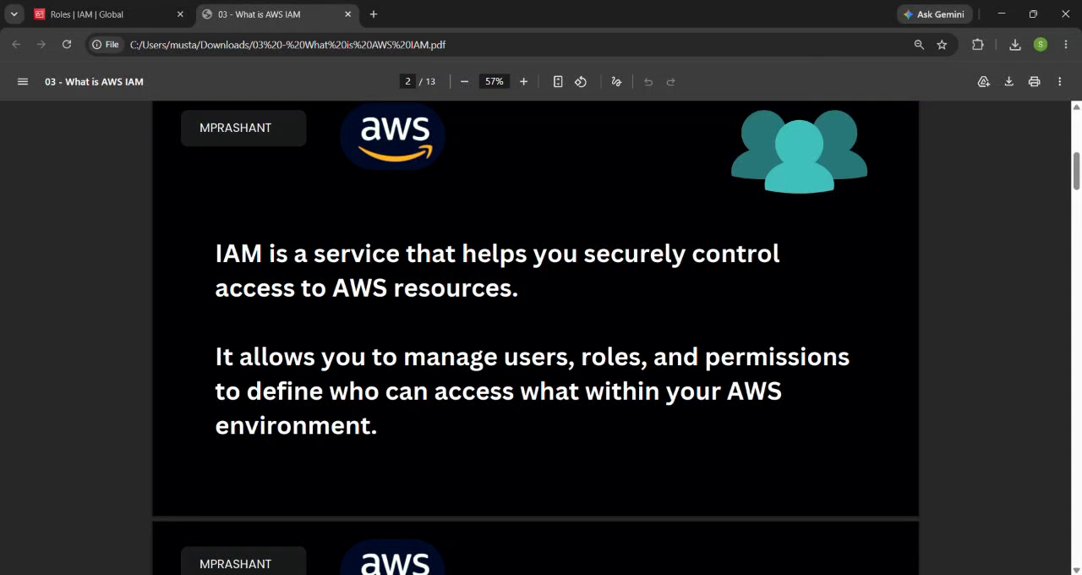
pyautogui.scroll(-6, 535, 338)
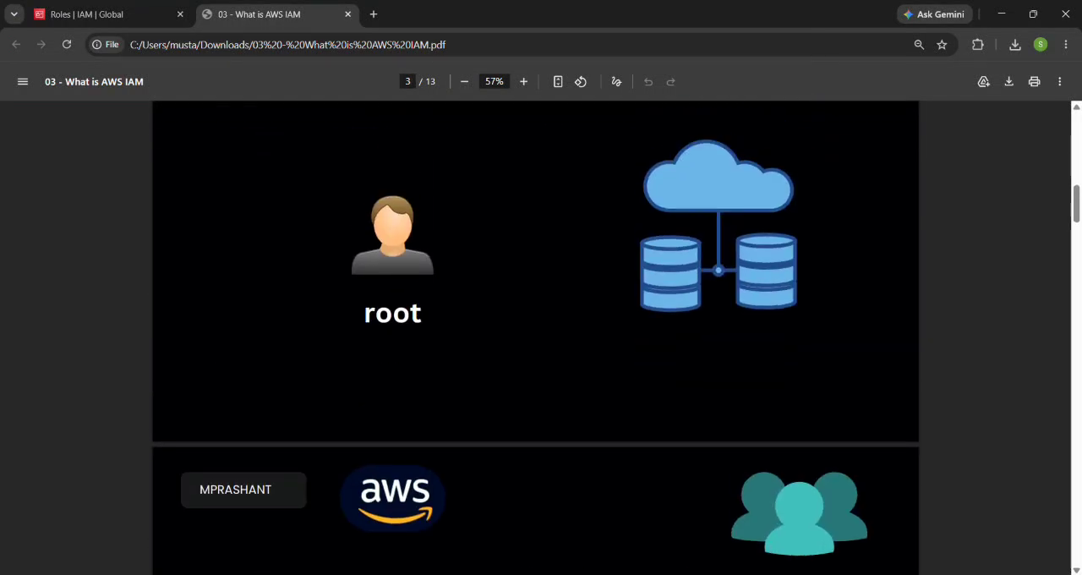
pyautogui.scroll(1, 535, 338)
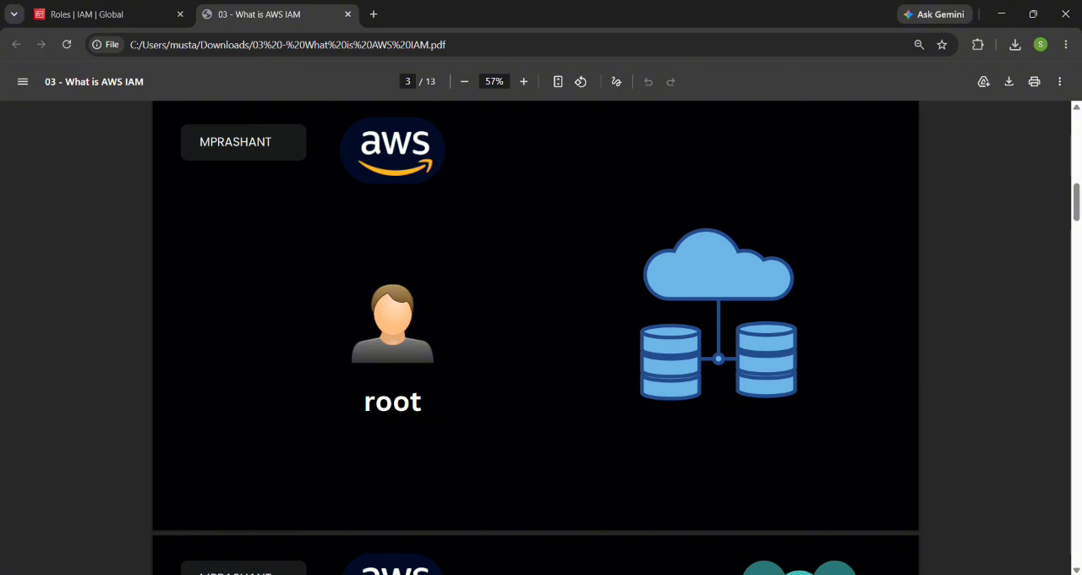
pyautogui.scroll(-1, 536, 338)
pyautogui.scroll(1, 536, 338)
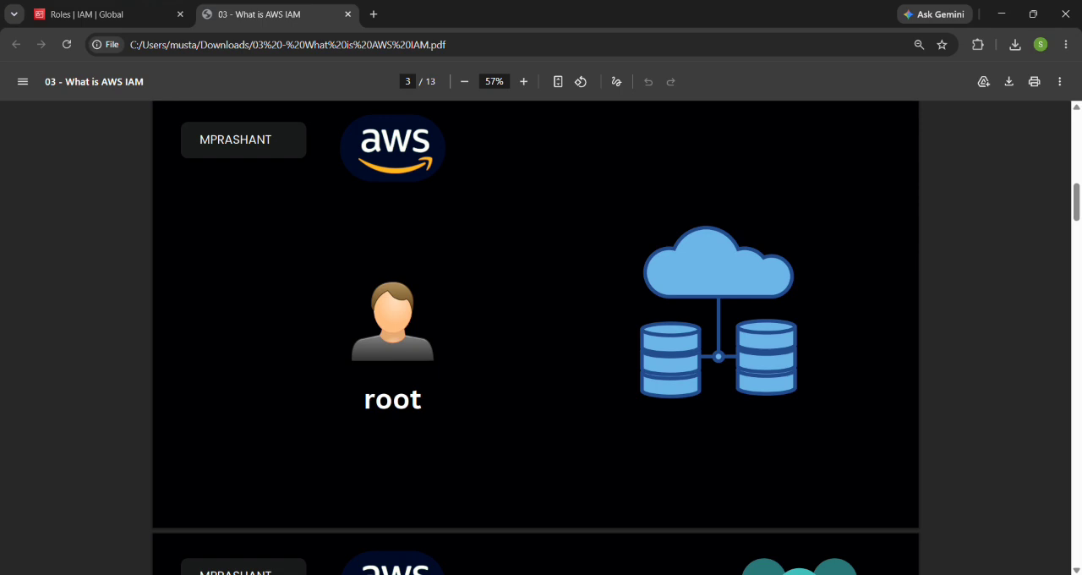
# Step: Switch to the AWS console and open its Console Home page
pyautogui.click(101, 14)
pyautogui.click(23, 81)
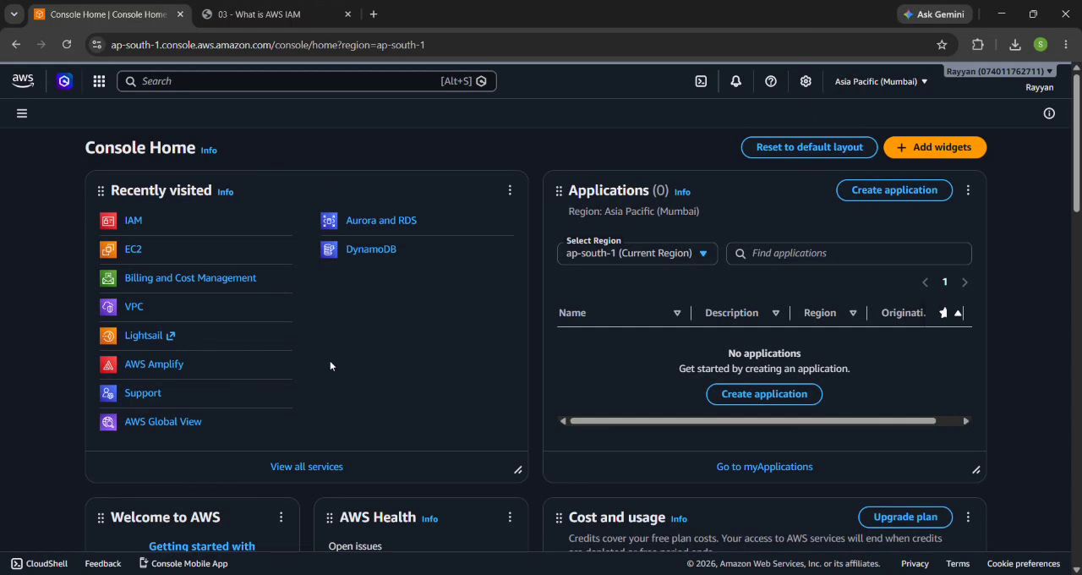
pyautogui.moveTo(71, 175); pyautogui.dragTo(245, 203)
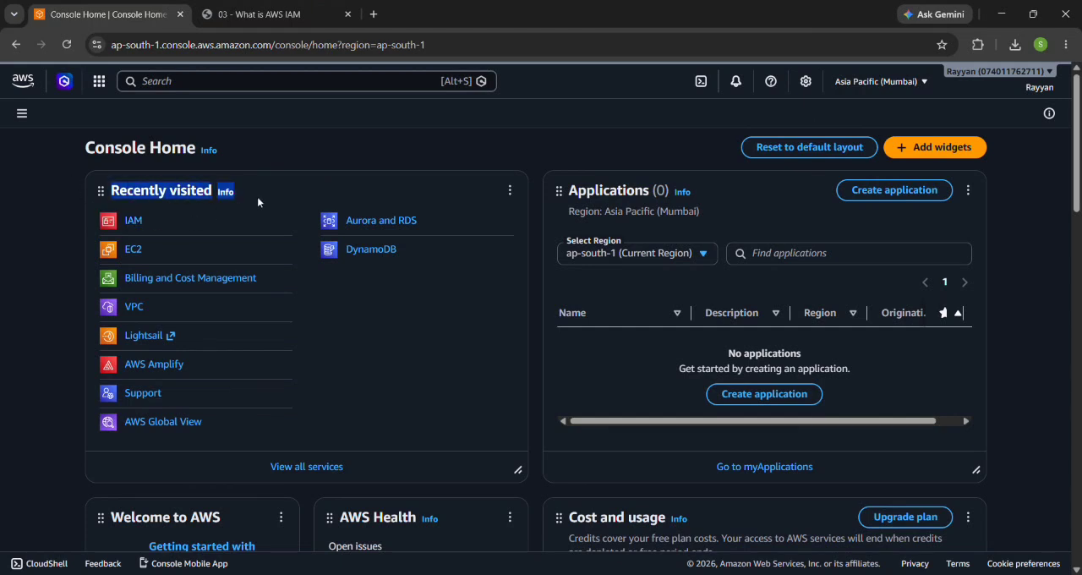
pyautogui.click(257, 196)
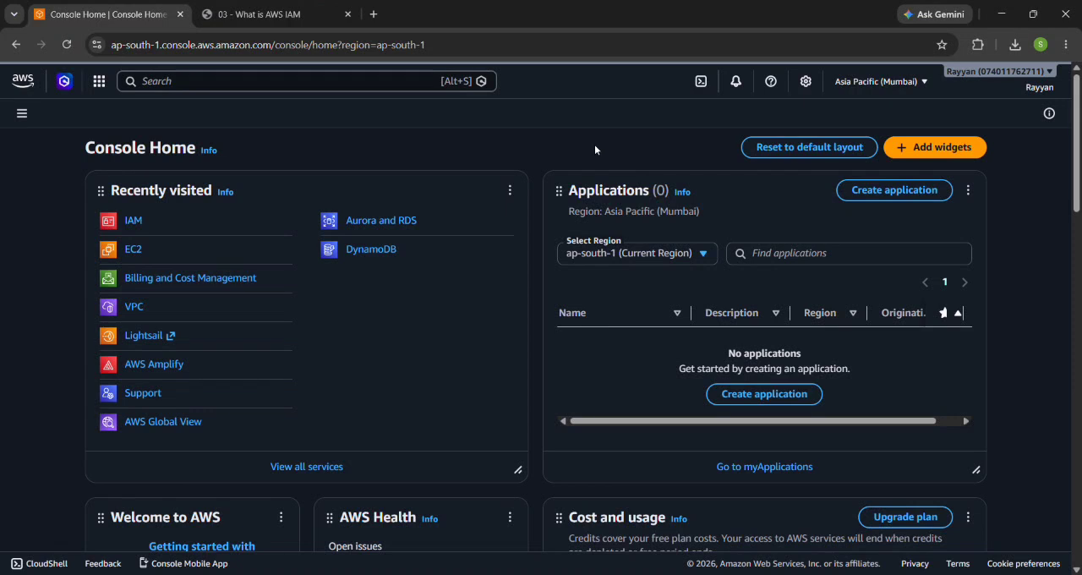
pyautogui.scroll(-2, 481, 285)
pyautogui.scroll(2, 405, 219)
# Step: Search the AWS services for "iam" and open the IAM dashboard
pyautogui.click(337, 84)
pyautogui.write('iam')
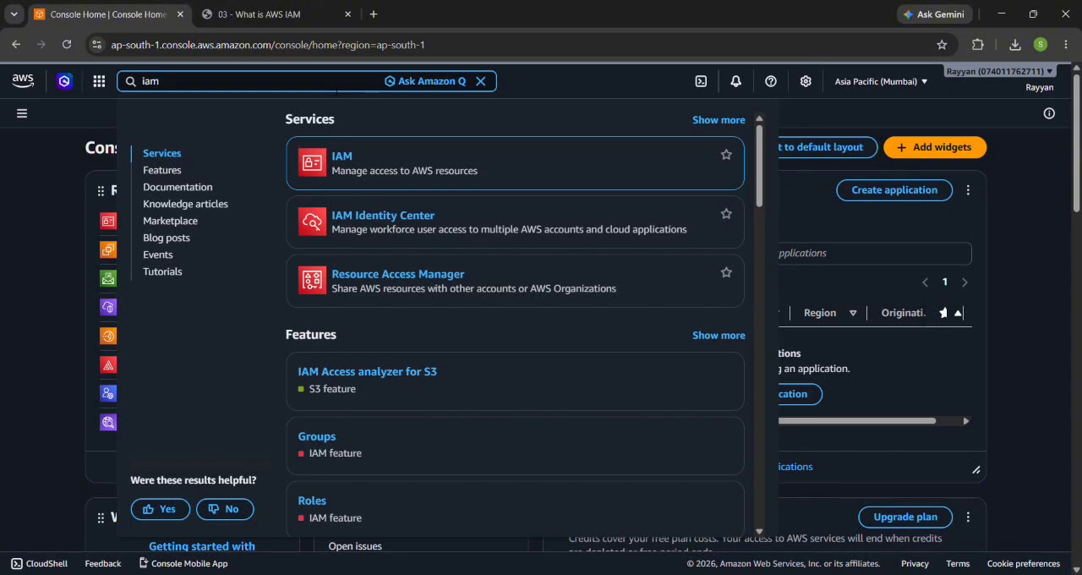
pyautogui.click(342, 157)
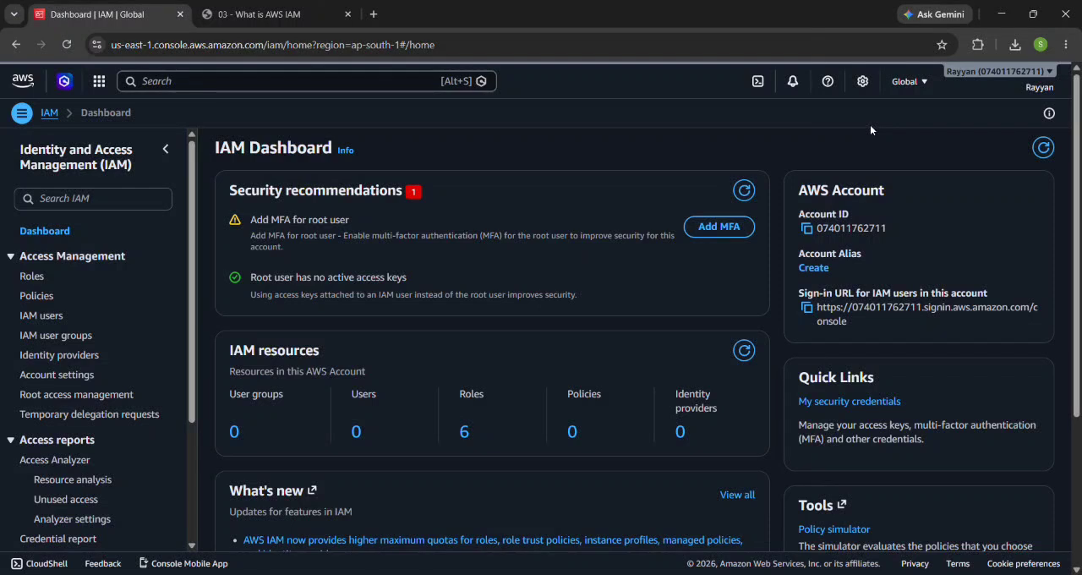
# Step: Start a new IAM user named test-user without console access and proceed to its permissions
pyautogui.scroll(-1, 536, 310)
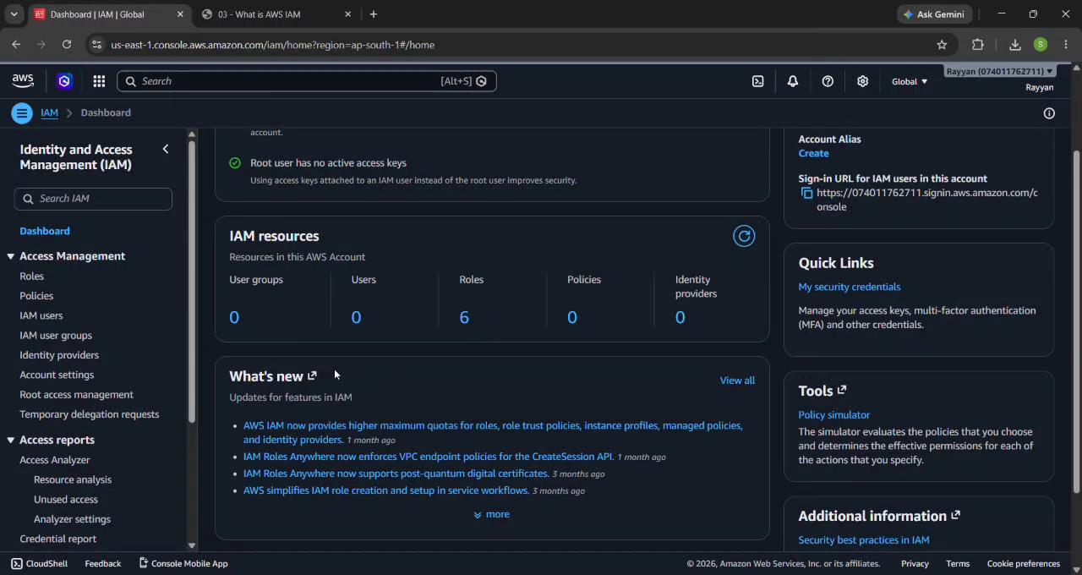
pyautogui.click(360, 317)
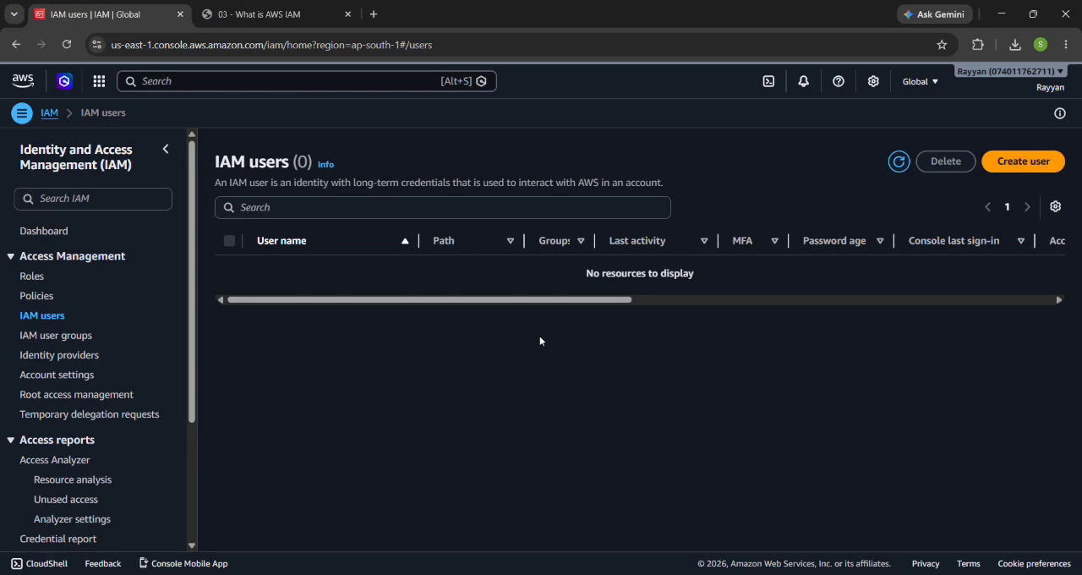
pyautogui.click(1025, 162)
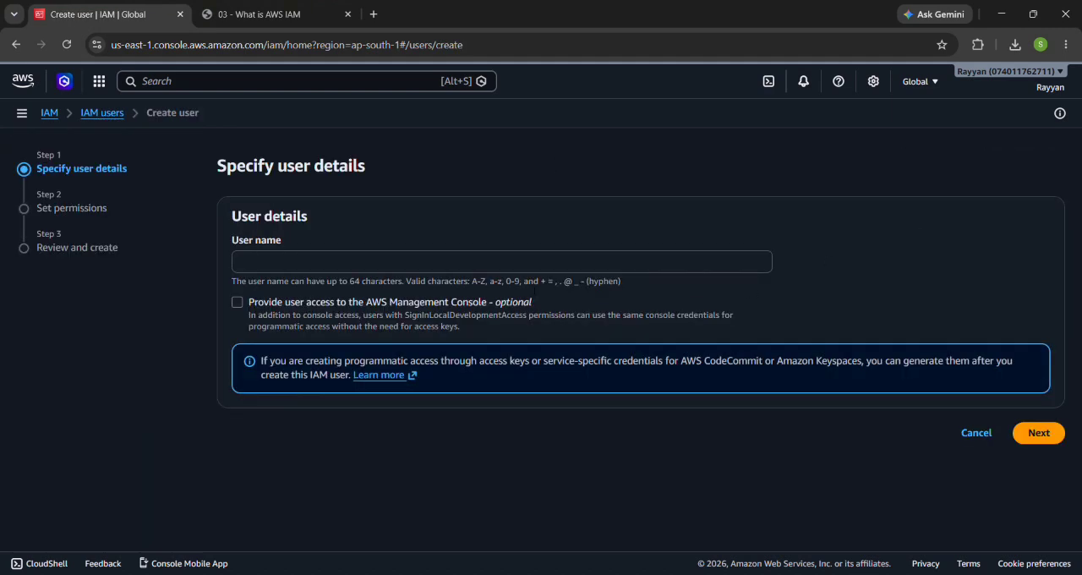
pyautogui.click(441, 262)
pyautogui.write('test')
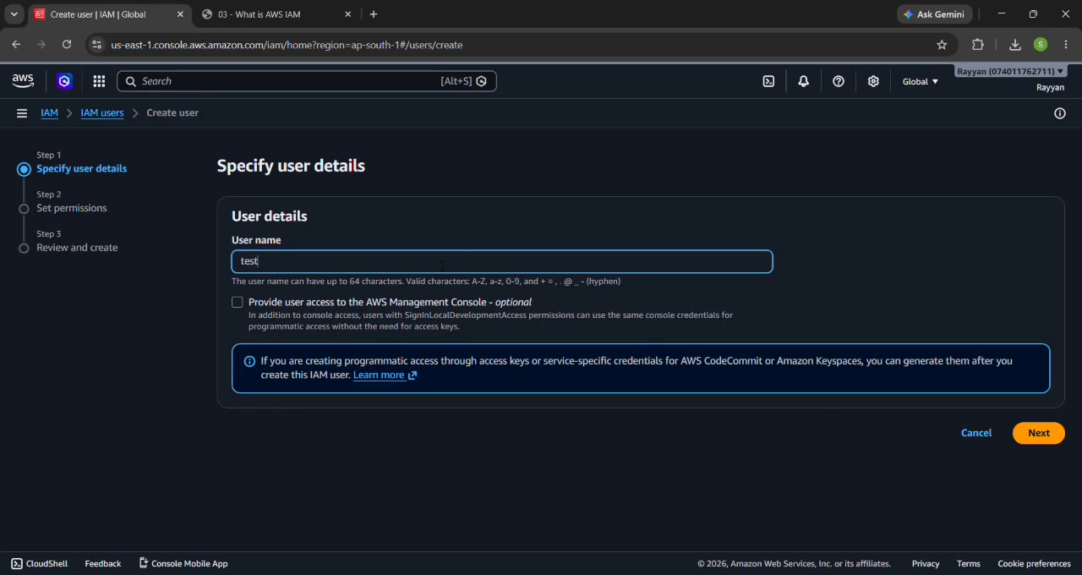
pyautogui.write('-user')
pyautogui.click(1027, 435)
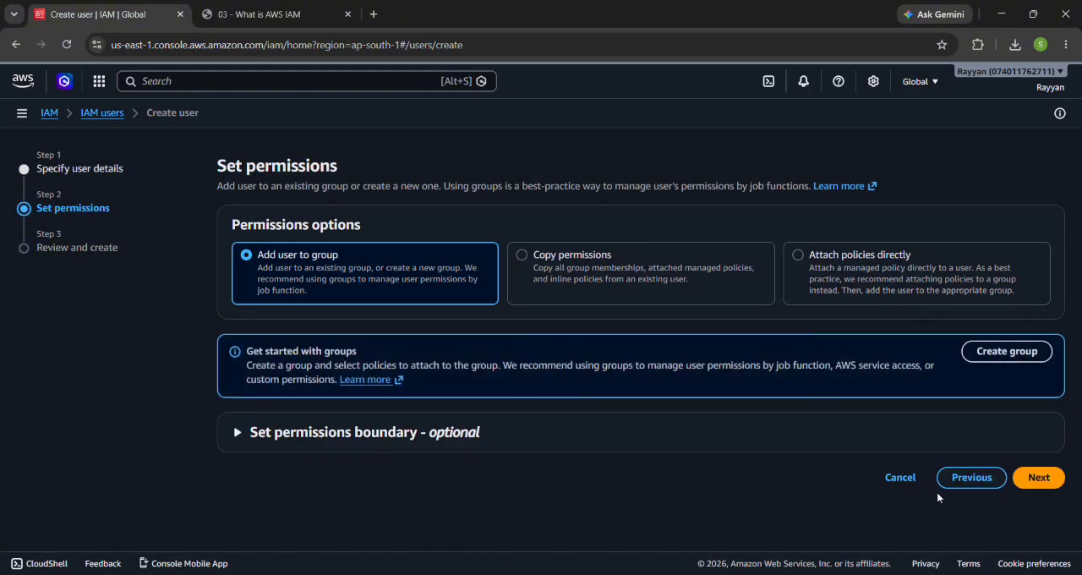
# Step: Create the user without groups, policies or tags, refresh the user list and select test-user
pyautogui.click(1032, 480)
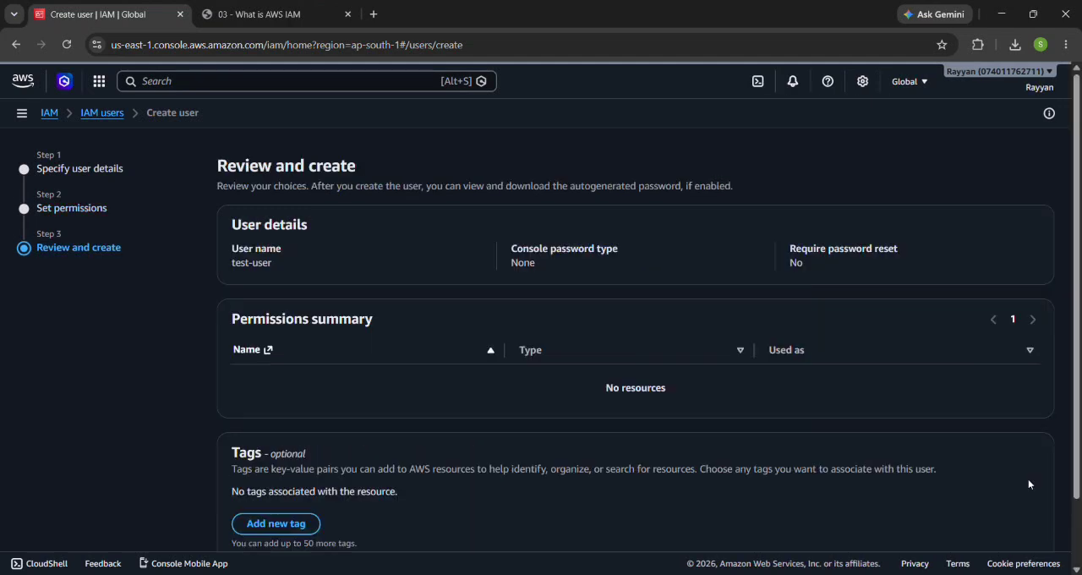
pyautogui.scroll(-2, 638, 438)
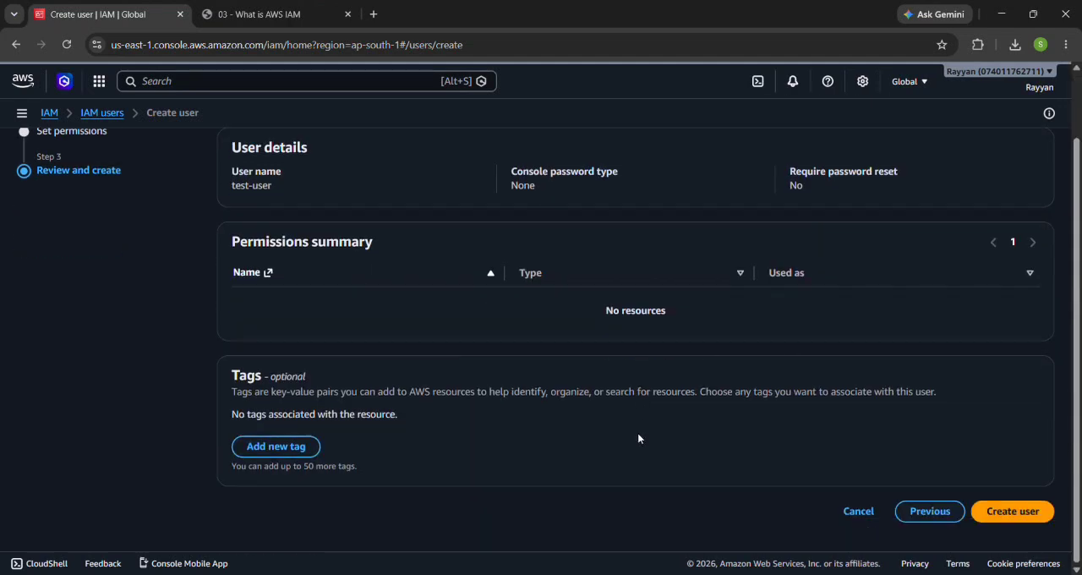
pyautogui.scroll(2, 638, 438)
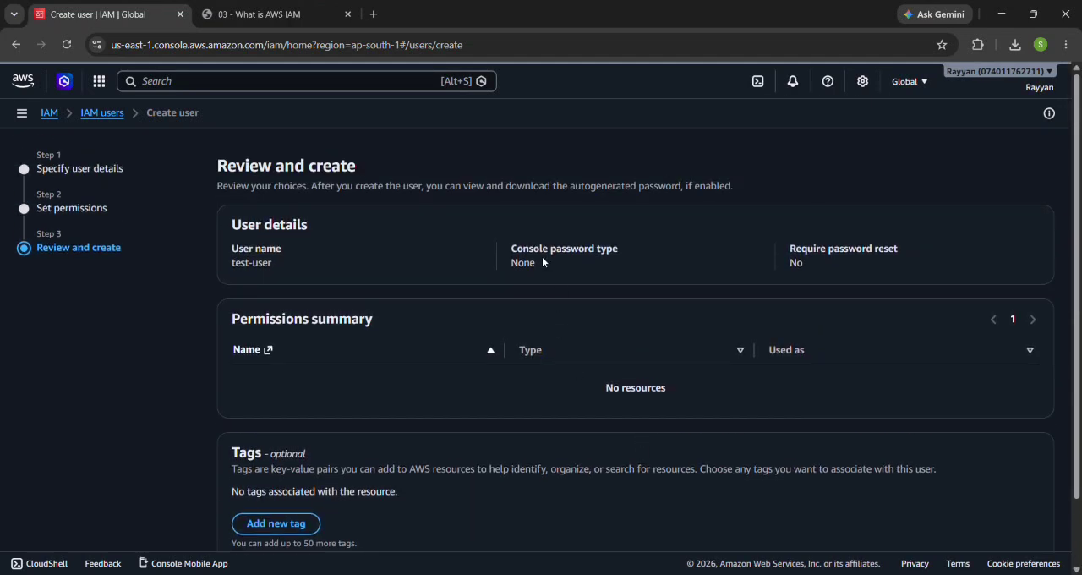
pyautogui.scroll(-2, 472, 412)
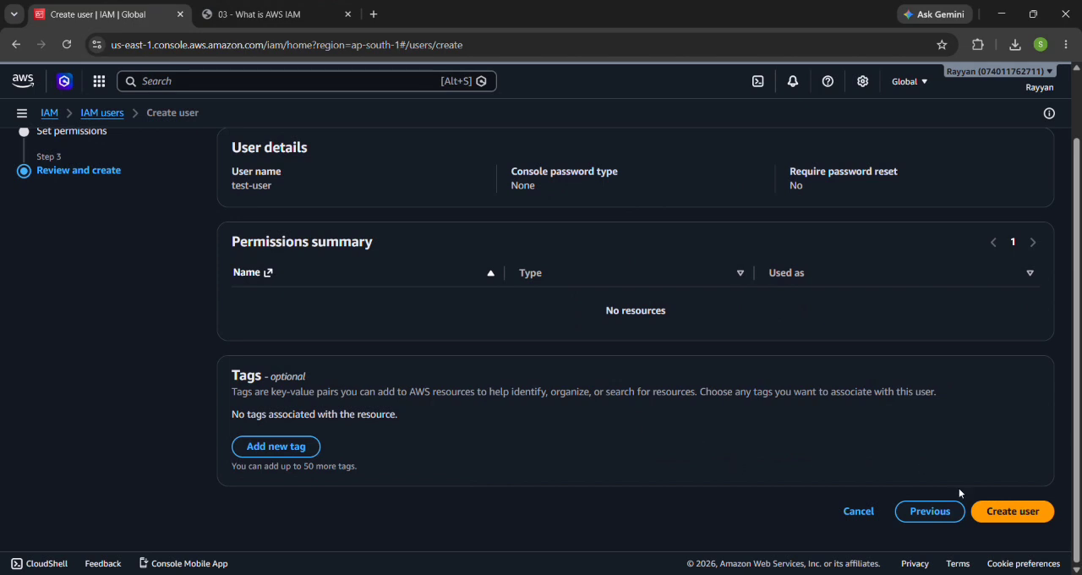
pyautogui.click(1014, 513)
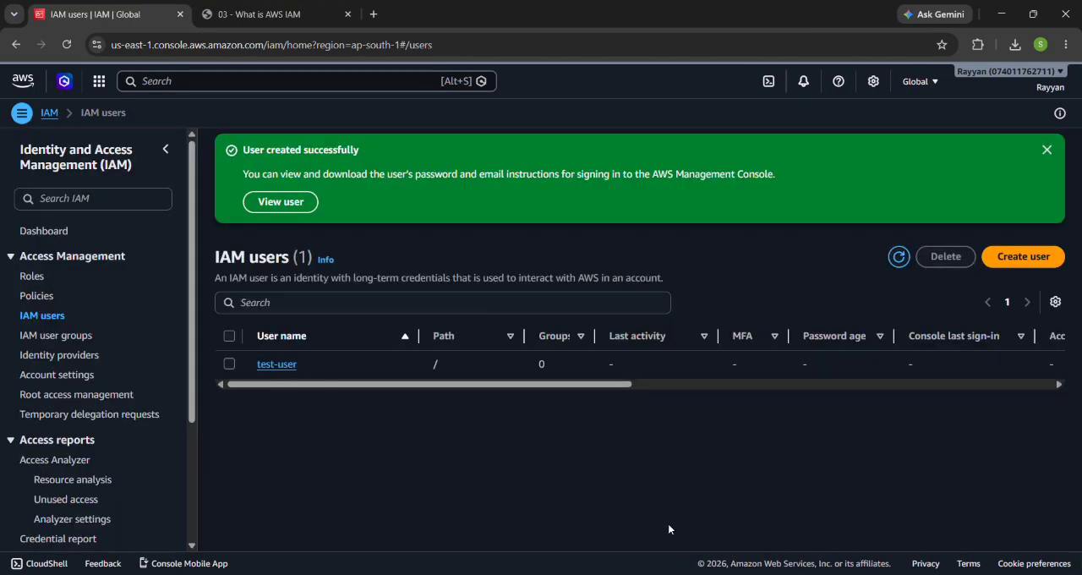
pyautogui.click(899, 258)
pyautogui.click(230, 364)
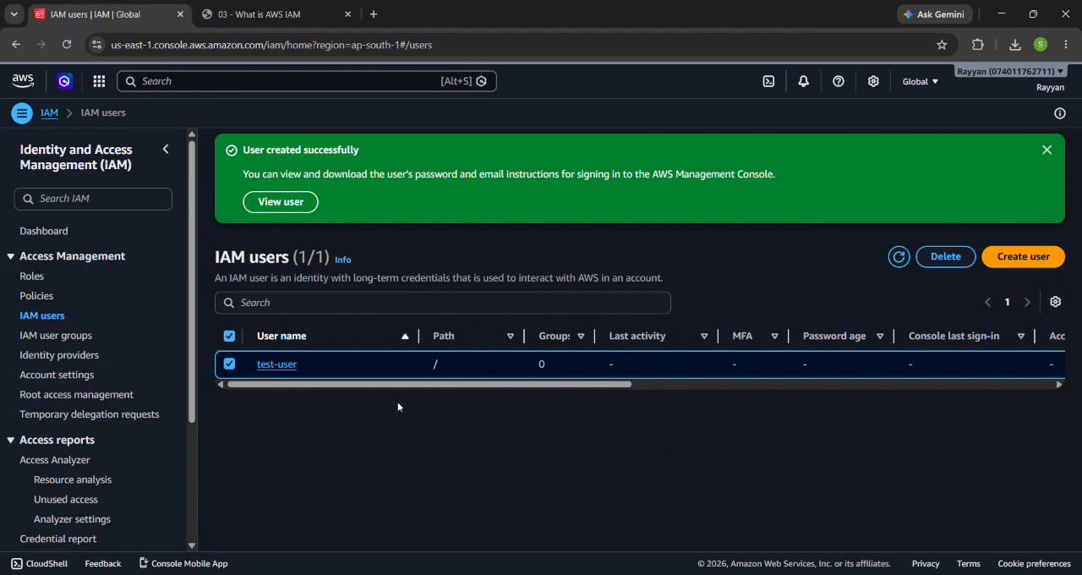
# Step: Start a new IAM user group named Developers and include test-user in it
pyautogui.click(74, 338)
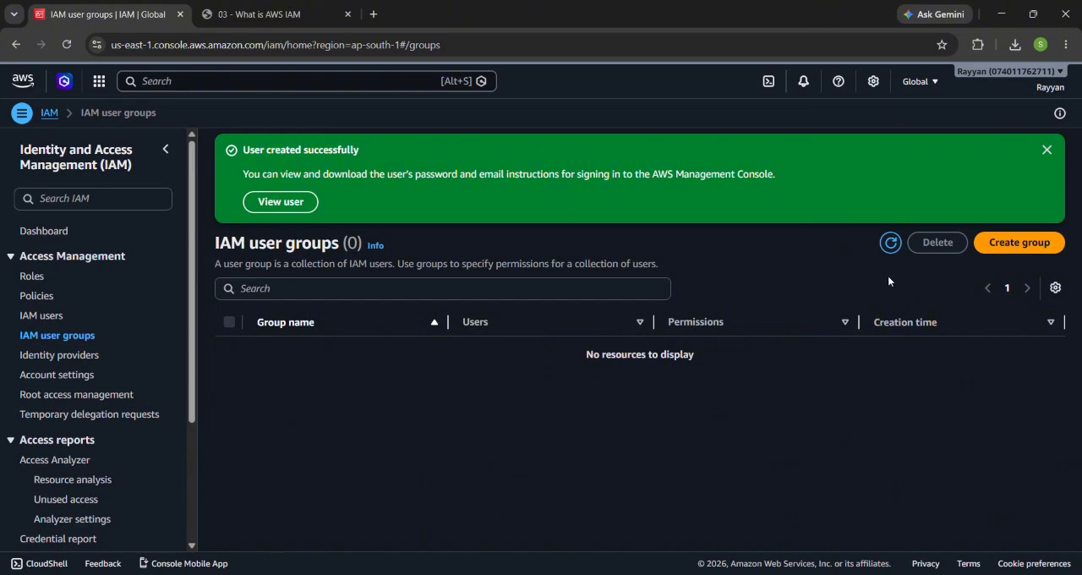
pyautogui.click(1019, 243)
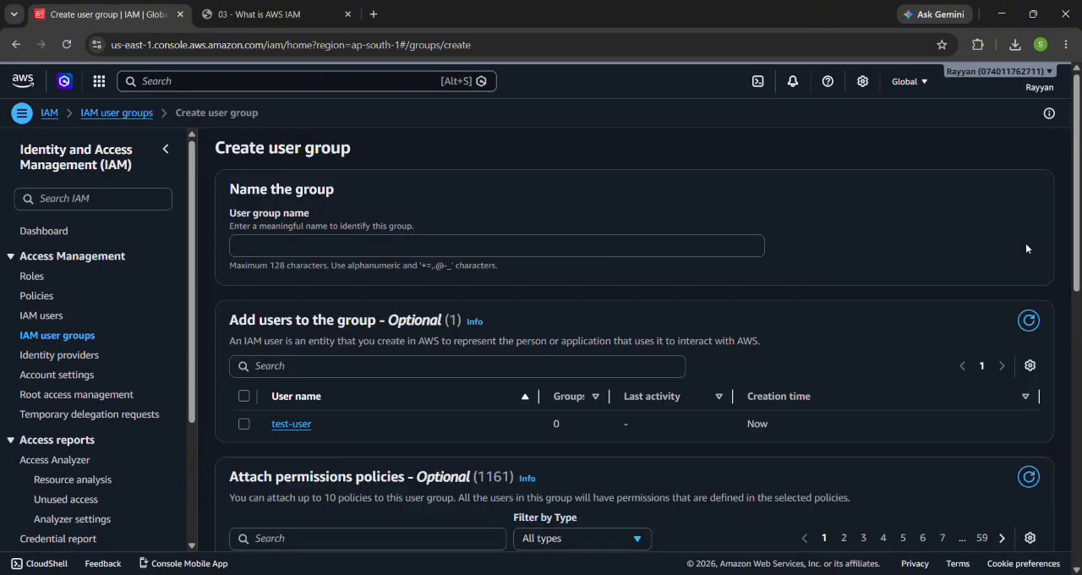
pyautogui.click(623, 245)
pyautogui.write('Developers')
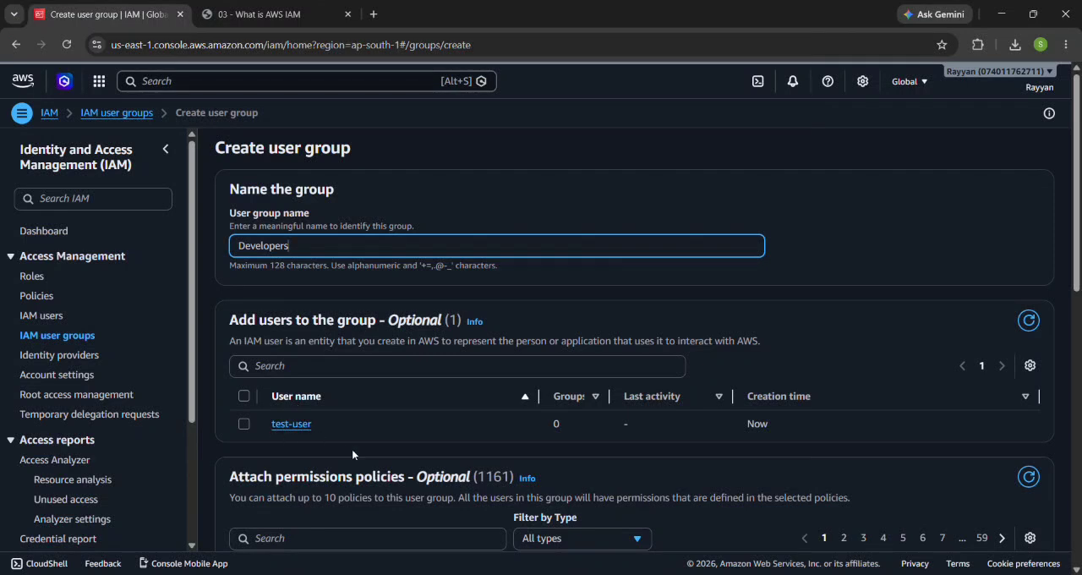
pyautogui.click(245, 424)
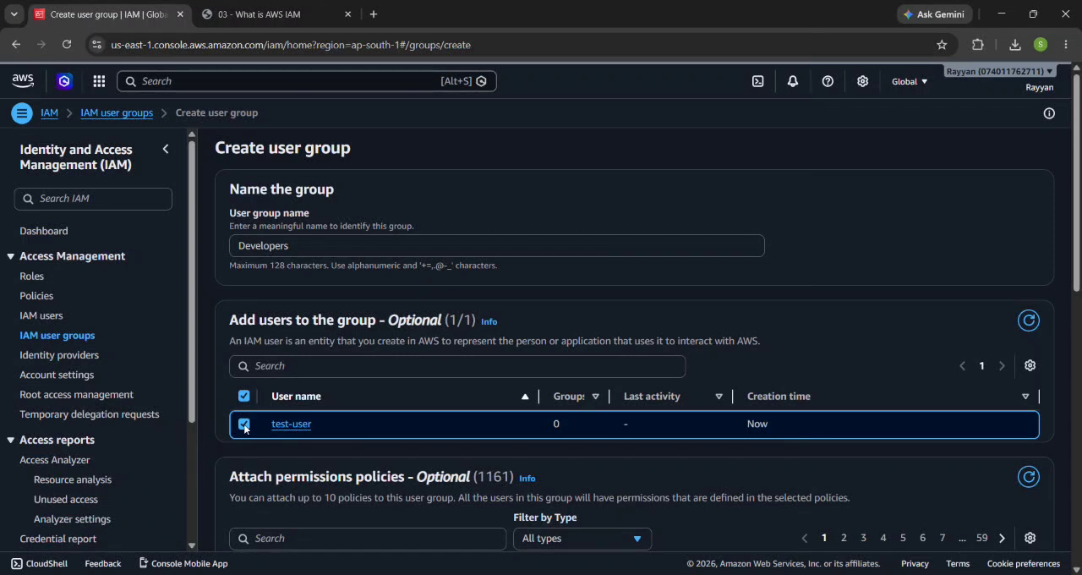
# Step: Select all permissions policies on the first page of the list for the Developers group
pyautogui.scroll(-4, 245, 427)
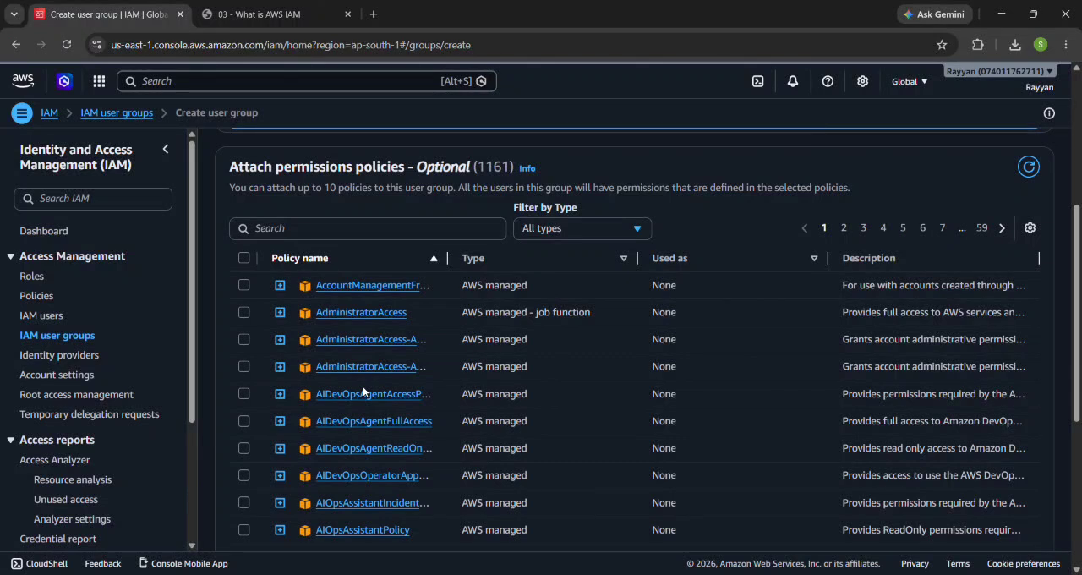
pyautogui.click(245, 289)
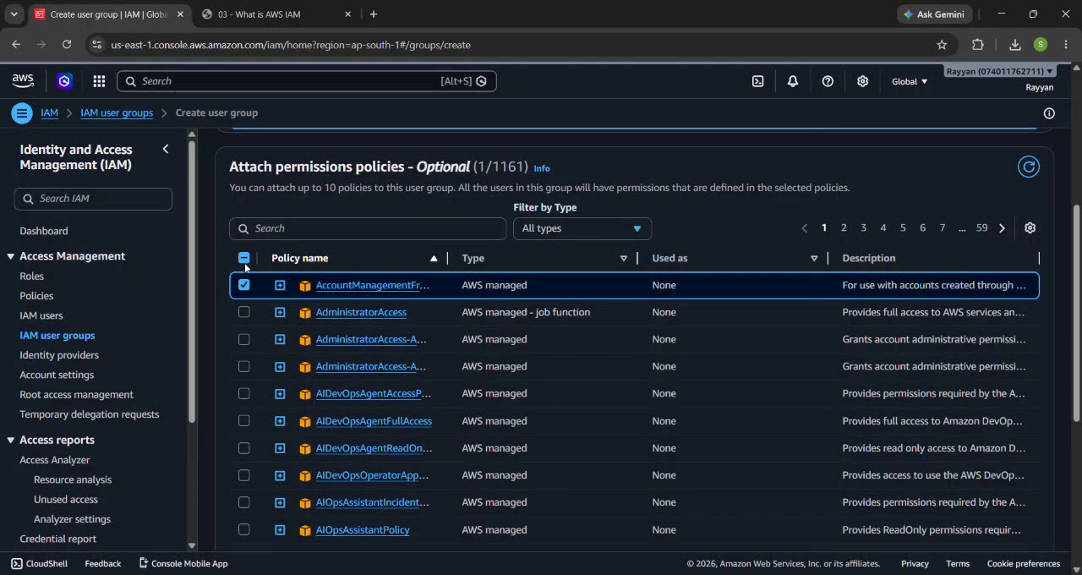
pyautogui.click(244, 263)
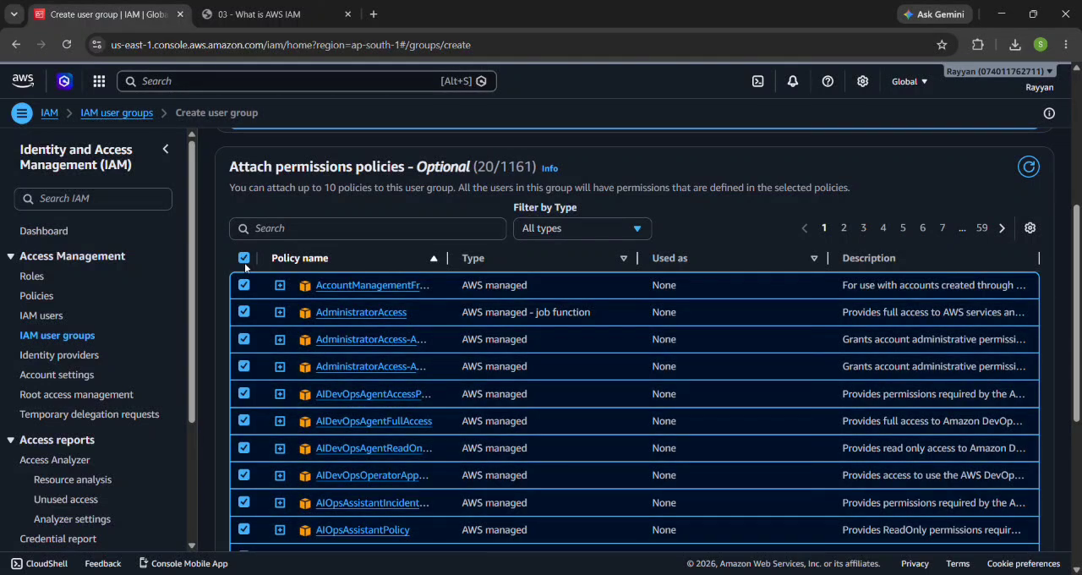
pyautogui.scroll(4, 244, 263)
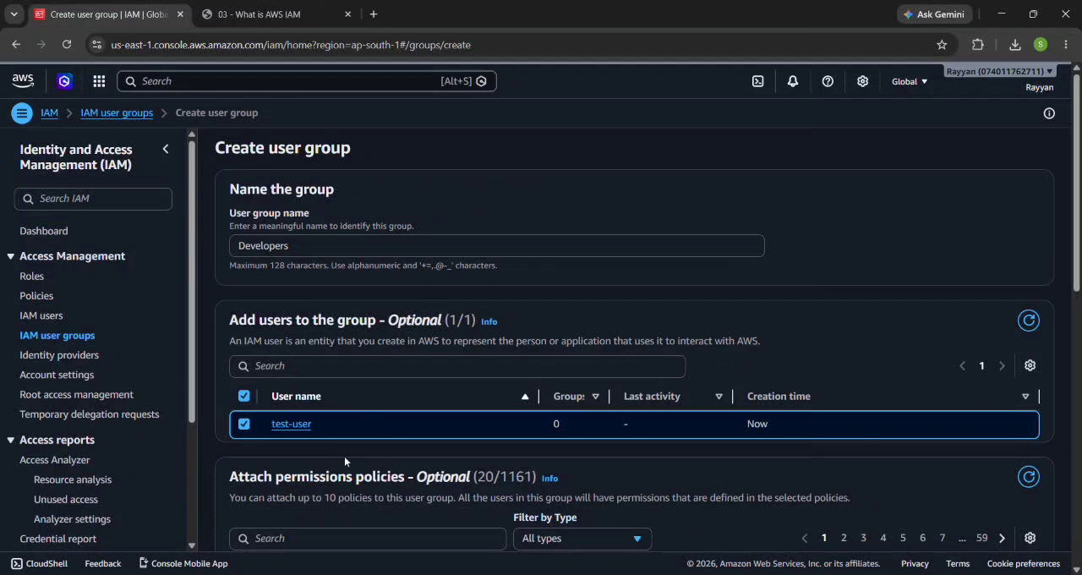
pyautogui.scroll(-2, 344, 456)
pyautogui.scroll(-2, 332, 442)
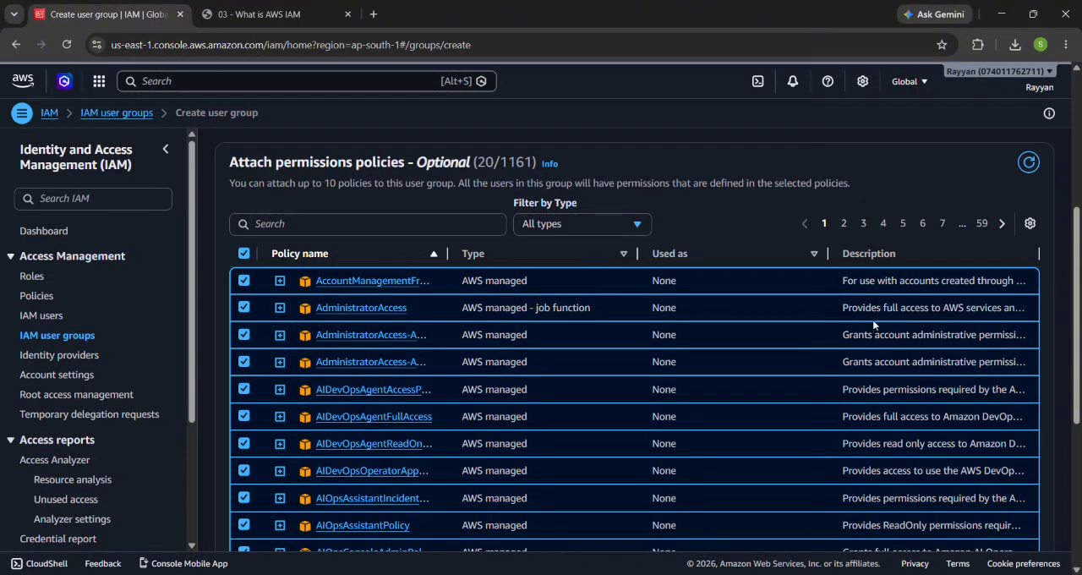
pyautogui.click(244, 307)
pyautogui.click(244, 308)
pyautogui.scroll(-3, 246, 310)
pyautogui.scroll(-2, 246, 309)
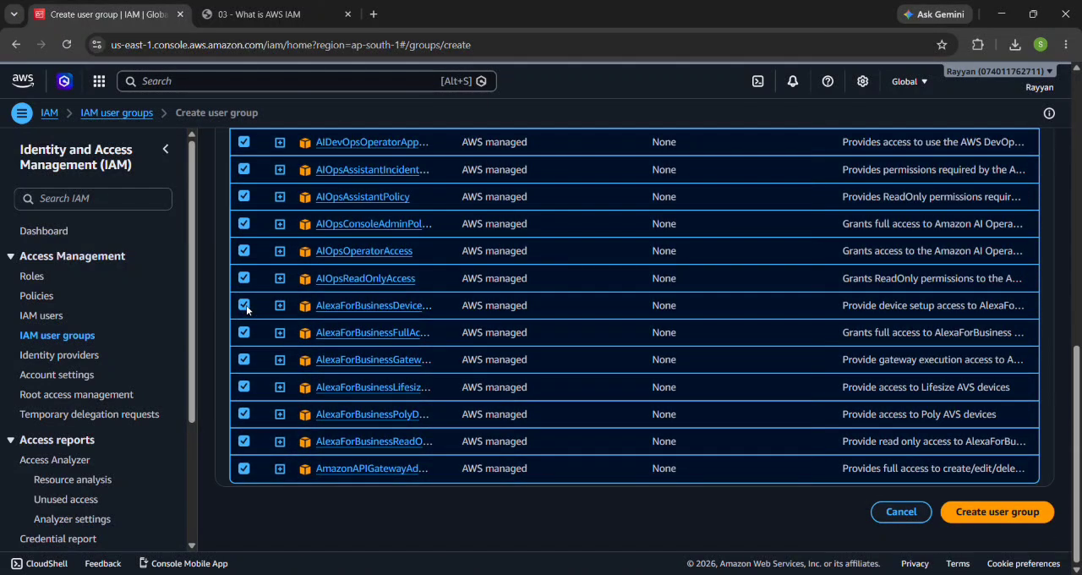
pyautogui.scroll(5, 246, 309)
pyautogui.scroll(-5, 245, 309)
pyautogui.scroll(6, 246, 310)
pyautogui.scroll(-3, 246, 309)
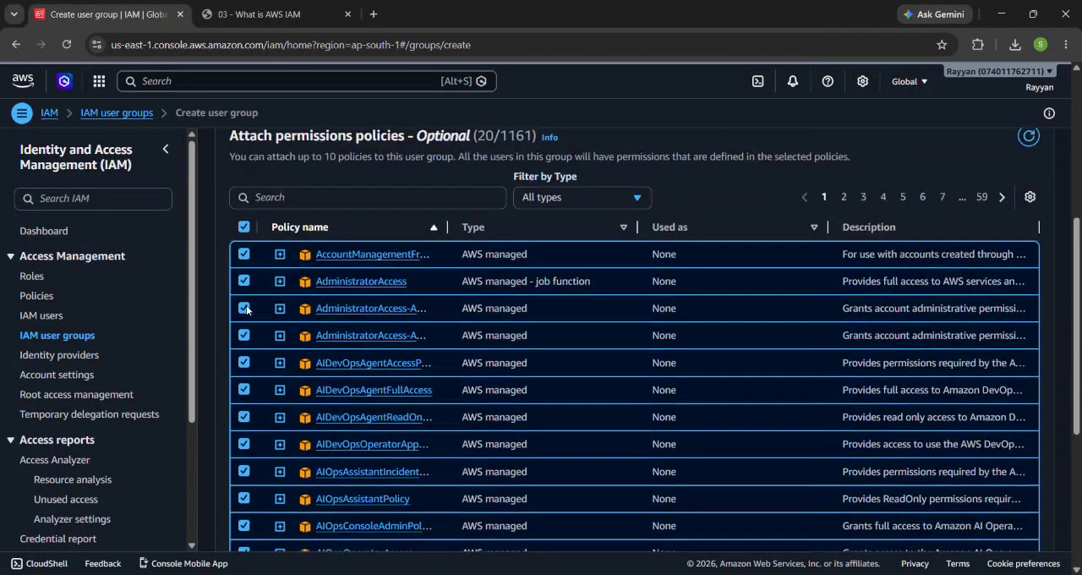
pyautogui.scroll(-3, 246, 307)
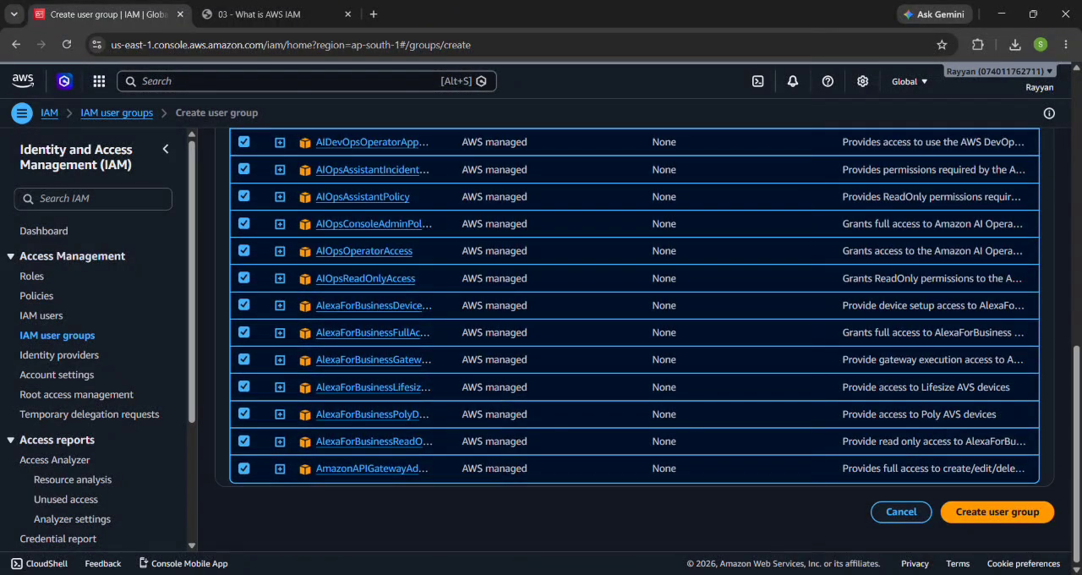
# Step: Try to create the Developers group with all the selected policies, and clear the whole policy selection
pyautogui.click(1004, 512)
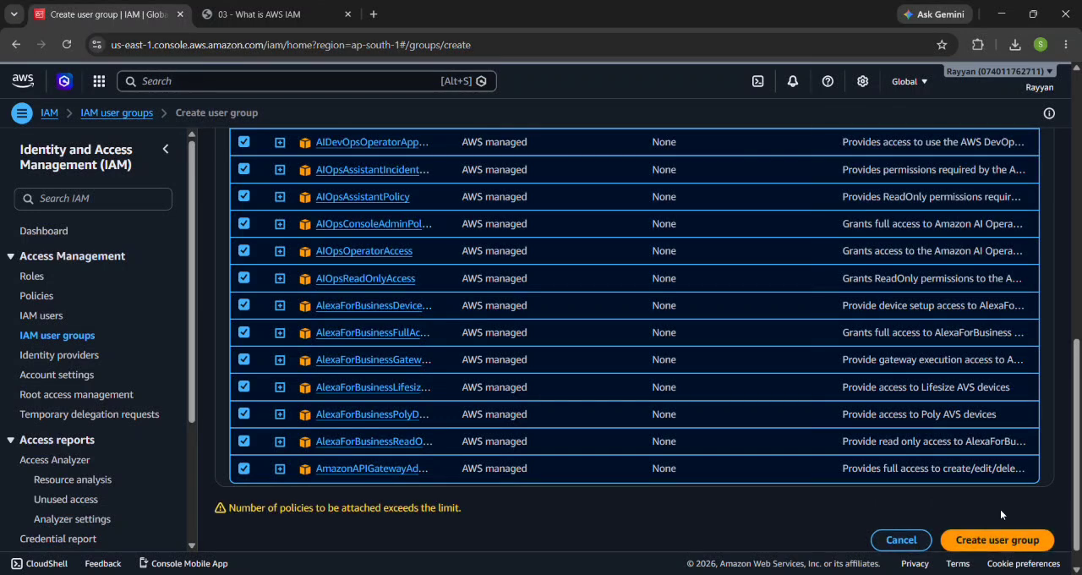
pyautogui.scroll(-1, 721, 415)
pyautogui.scroll(10, 722, 415)
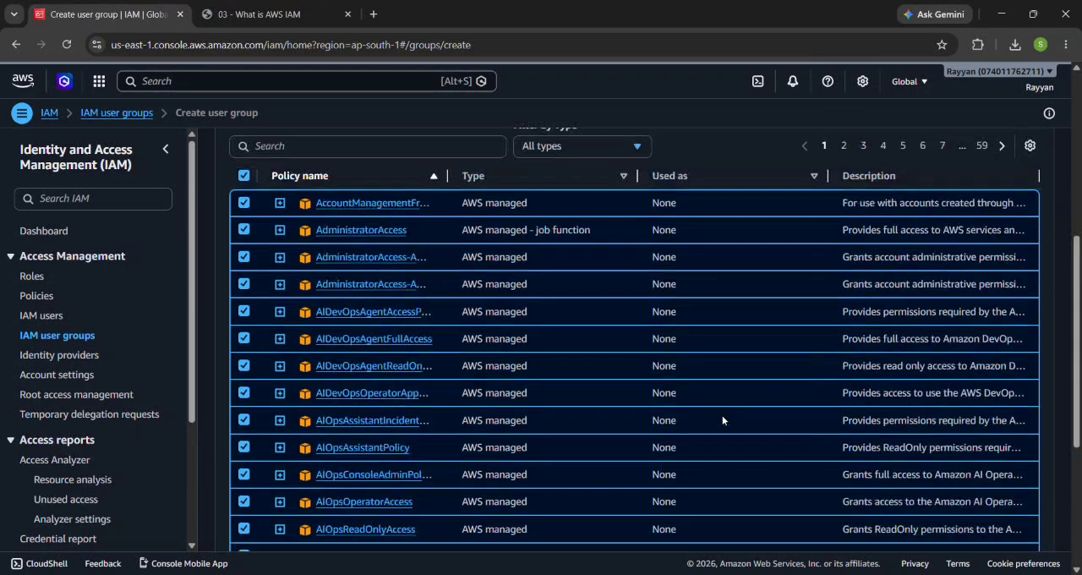
pyautogui.click(243, 362)
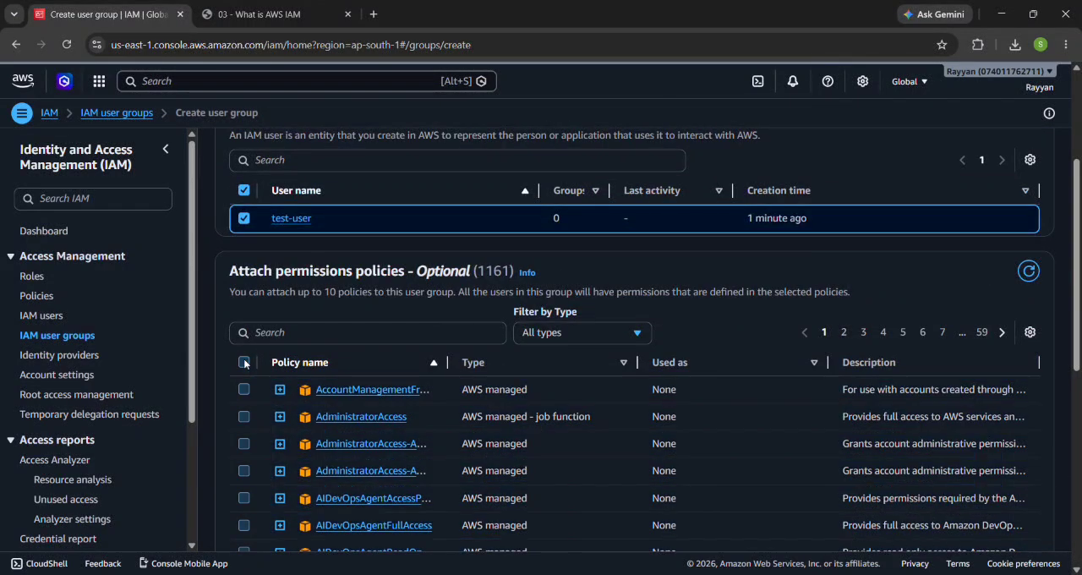
# Step: Create the Developers group with the AdministratorAccess and AccountManagementFromVercel policies, refresh the group list and open the group's details
pyautogui.click(243, 415)
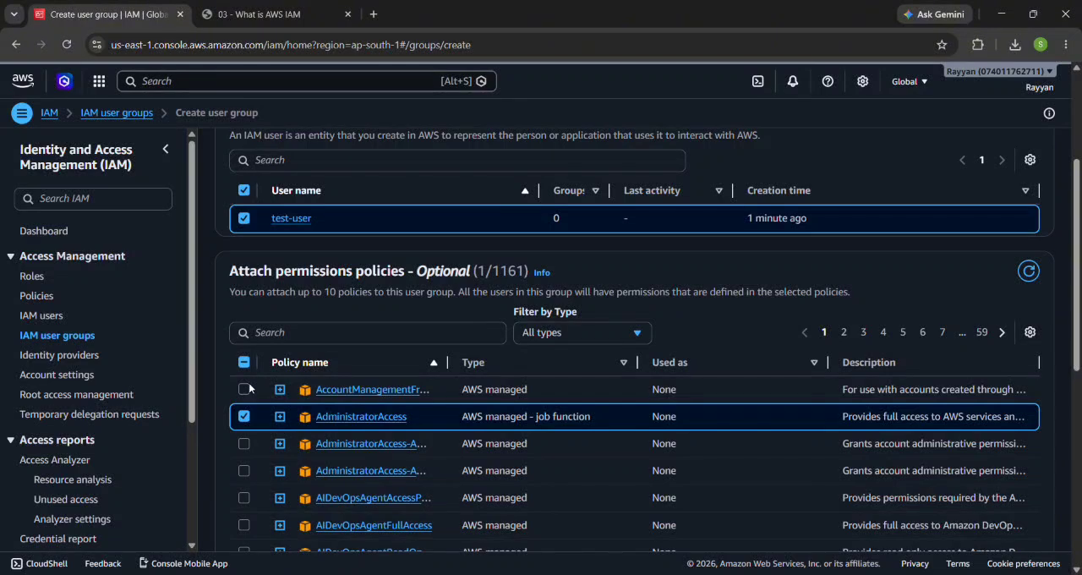
pyautogui.click(244, 389)
pyautogui.scroll(-4, 258, 455)
pyautogui.scroll(-3, 947, 515)
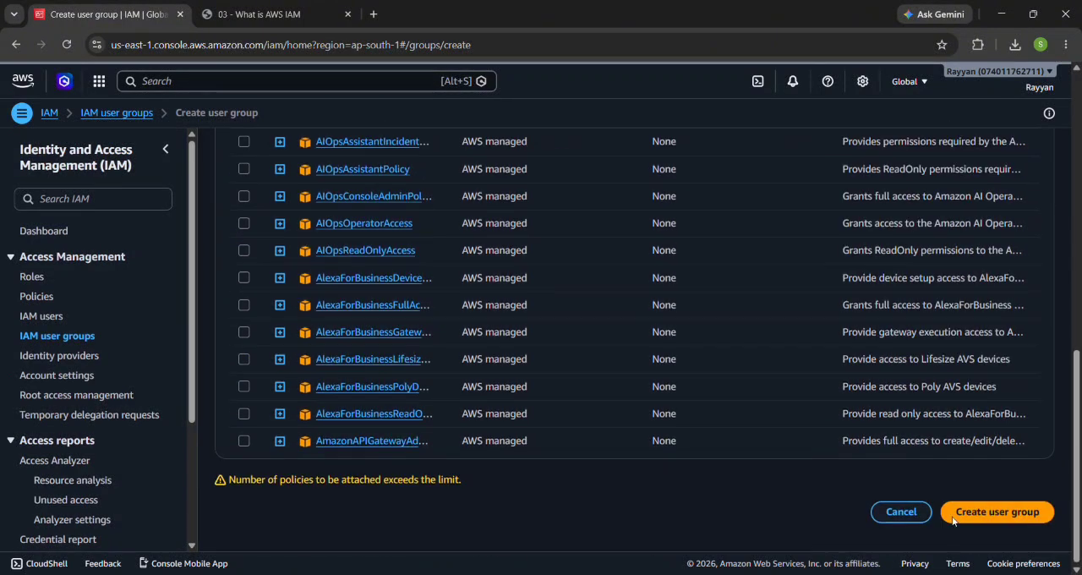
pyautogui.click(983, 519)
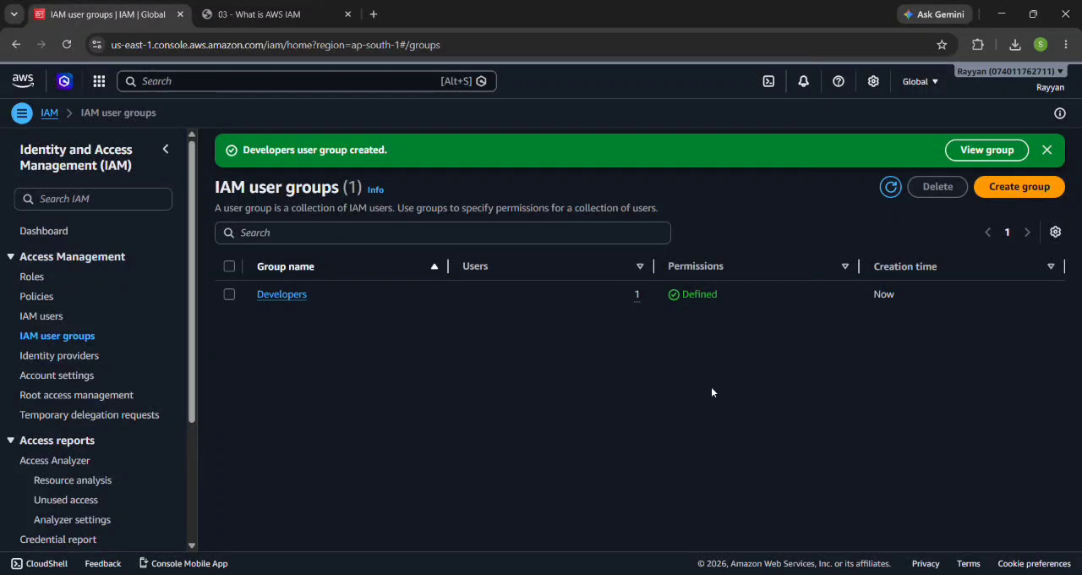
pyautogui.click(890, 186)
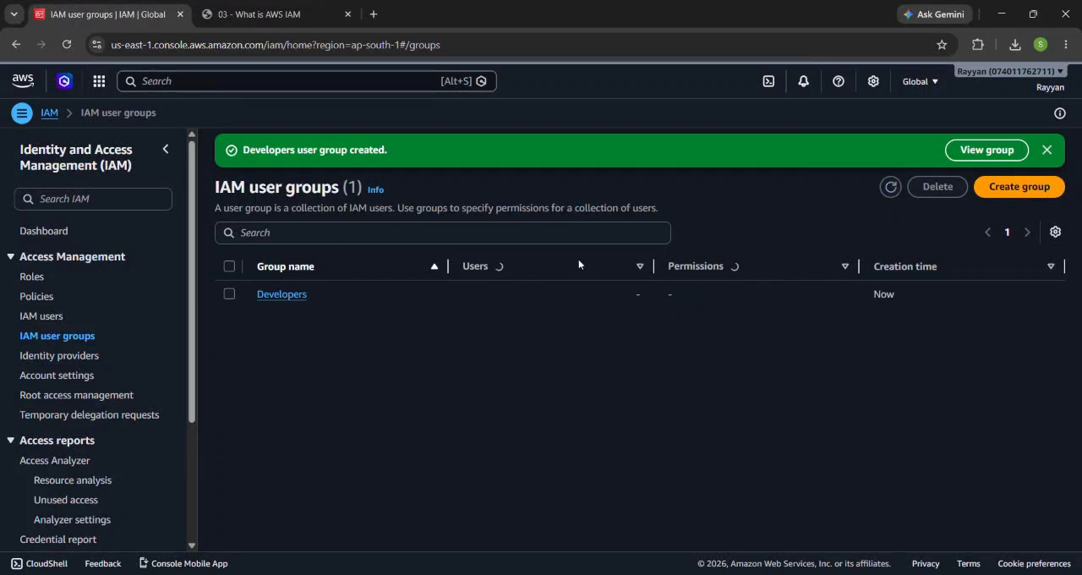
pyautogui.click(285, 300)
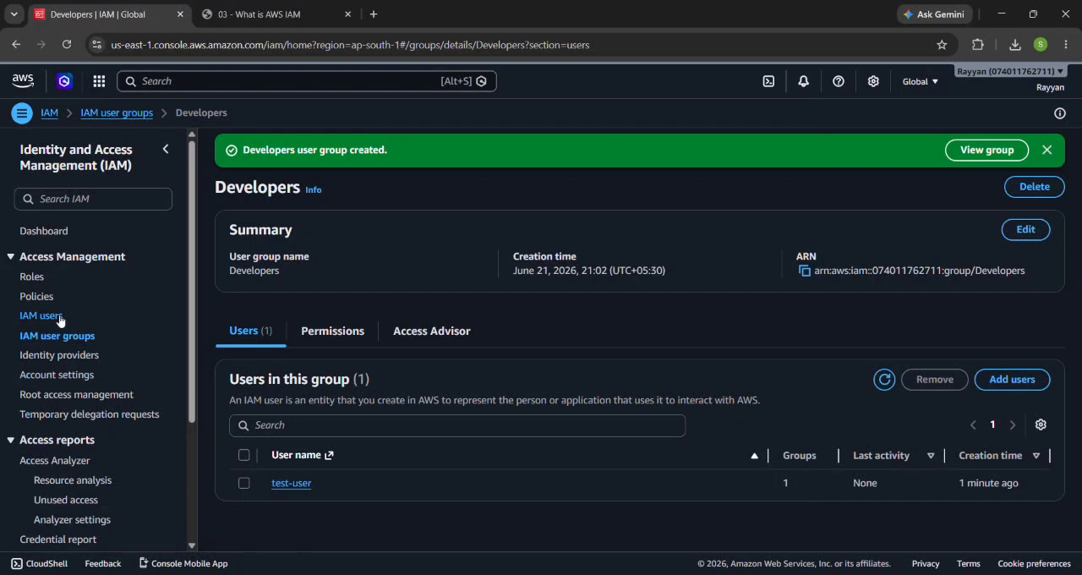
# Step: Look through the account's IAM roles and start creating a new role
pyautogui.click(32, 277)
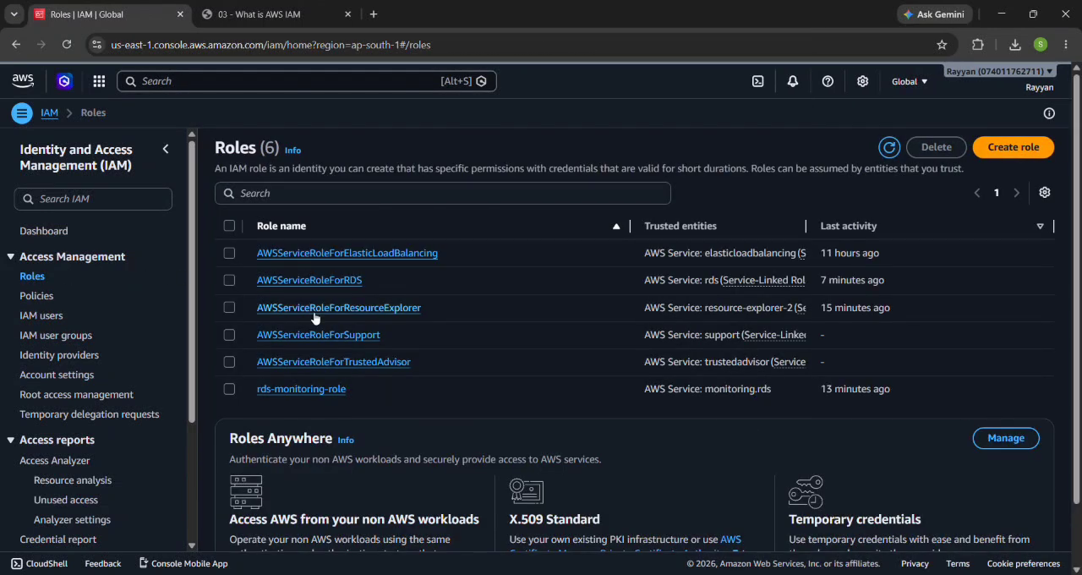
pyautogui.scroll(-2, 423, 382)
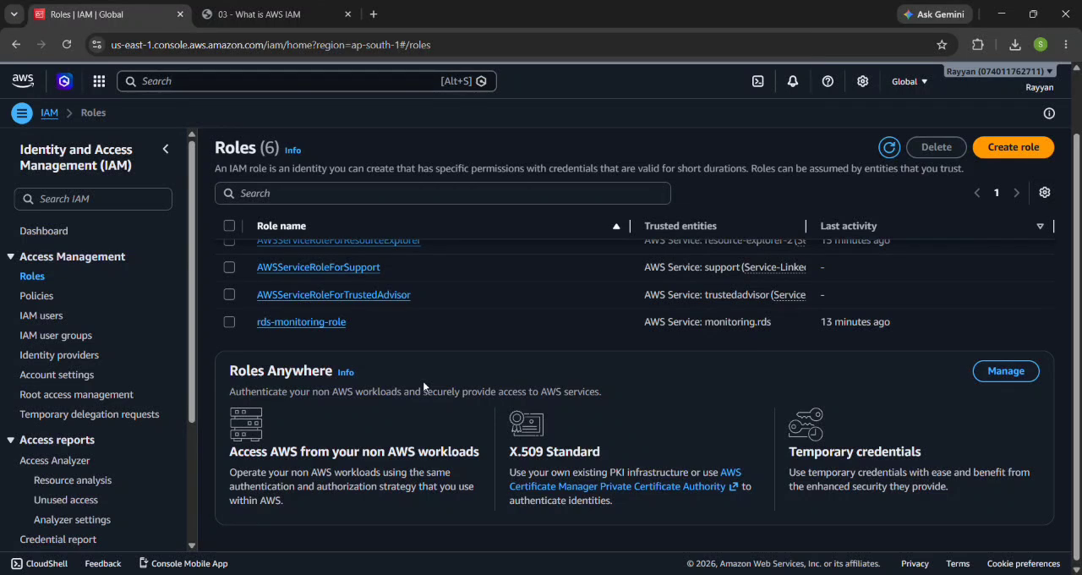
pyautogui.scroll(2, 836, 268)
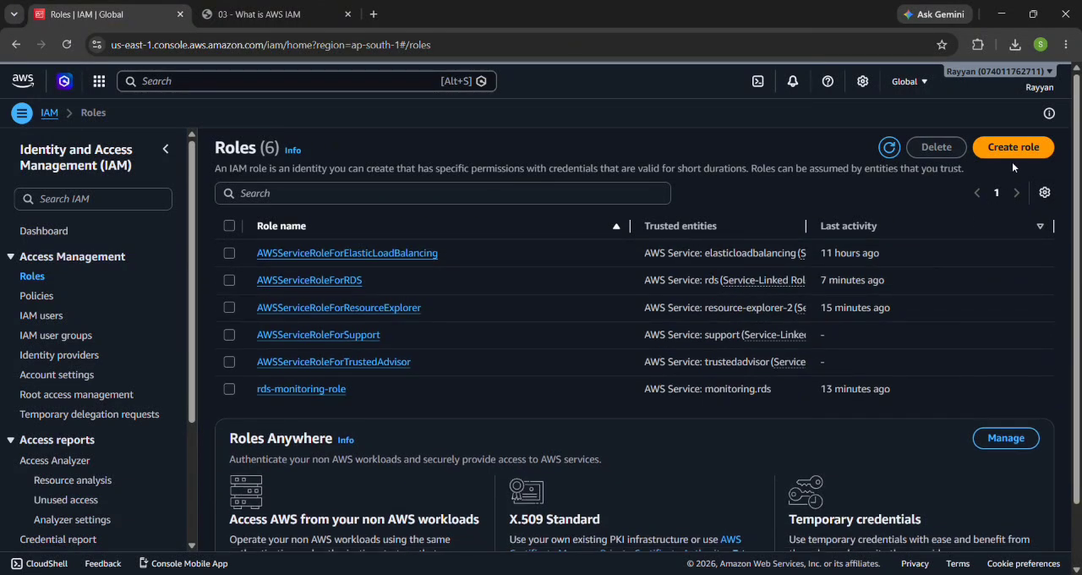
pyautogui.click(1012, 150)
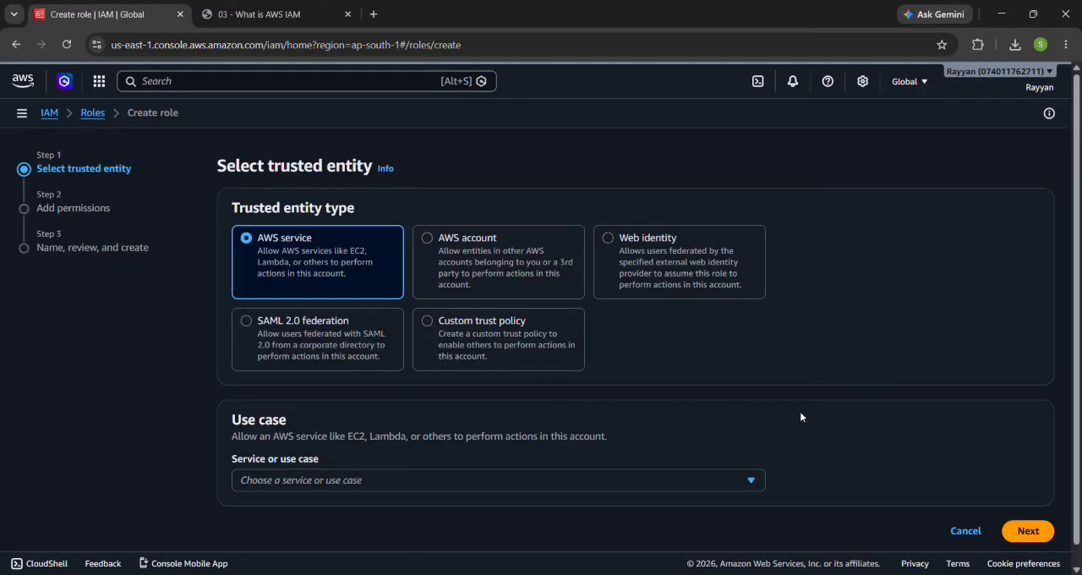
# Step: Set the role's trusted AWS service and use case to EC2 and continue to the permissions
pyautogui.click(671, 478)
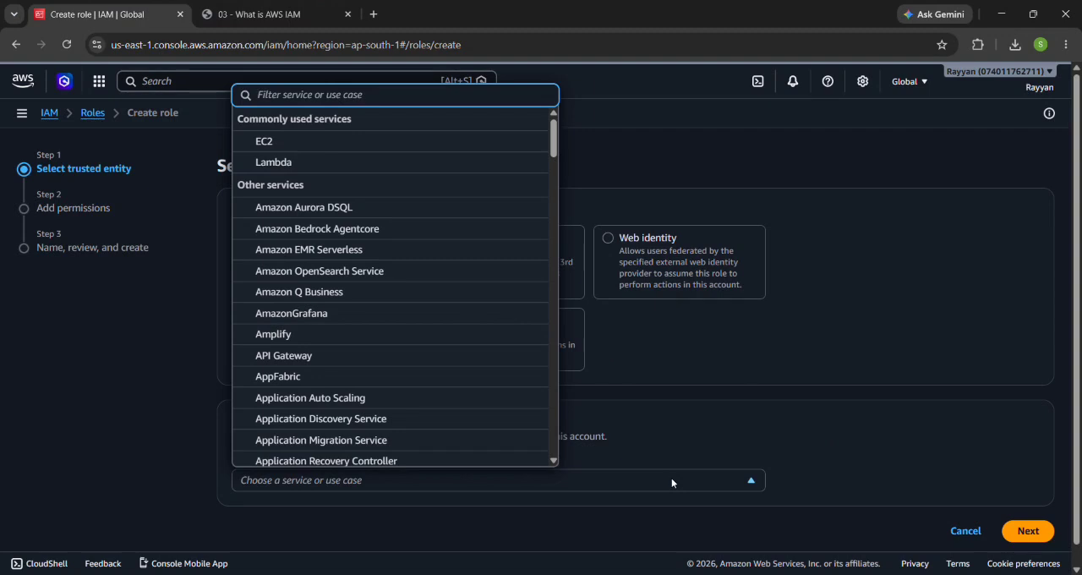
pyautogui.click(671, 479)
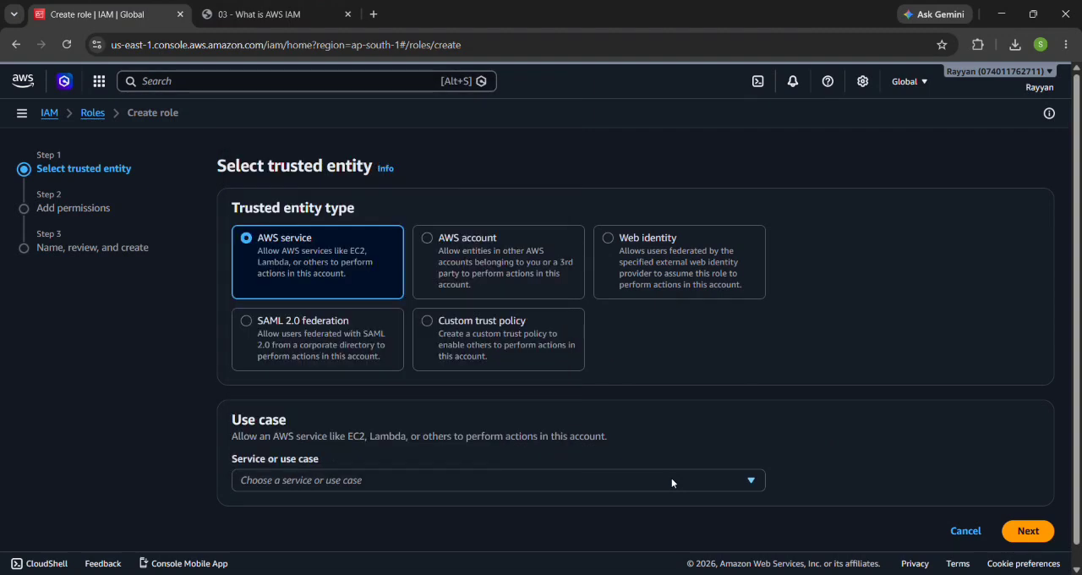
pyautogui.click(672, 480)
pyautogui.click(672, 480)
pyautogui.click(672, 480)
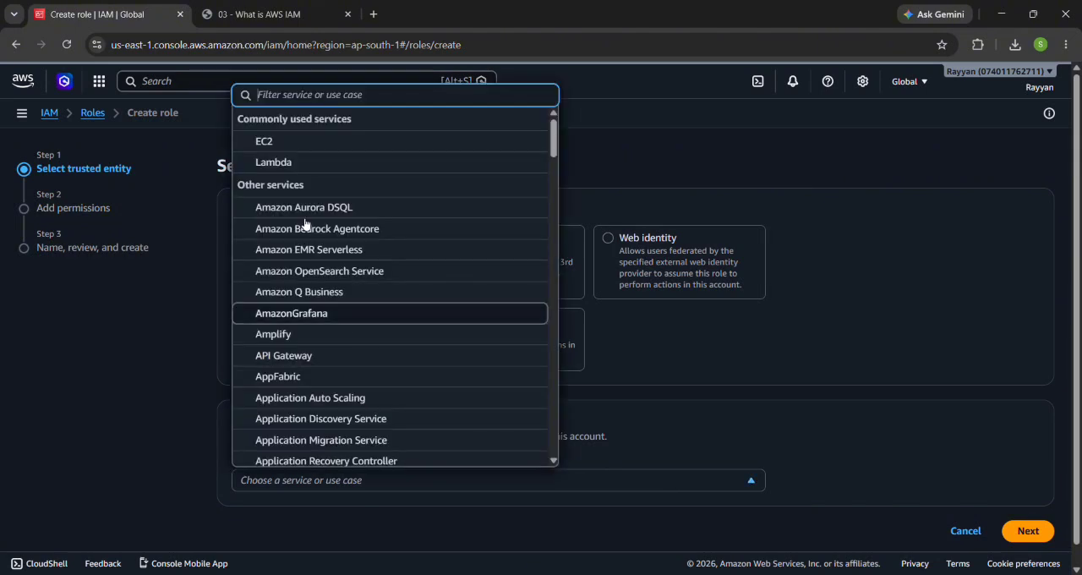
pyautogui.click(331, 148)
pyautogui.scroll(-4, 661, 333)
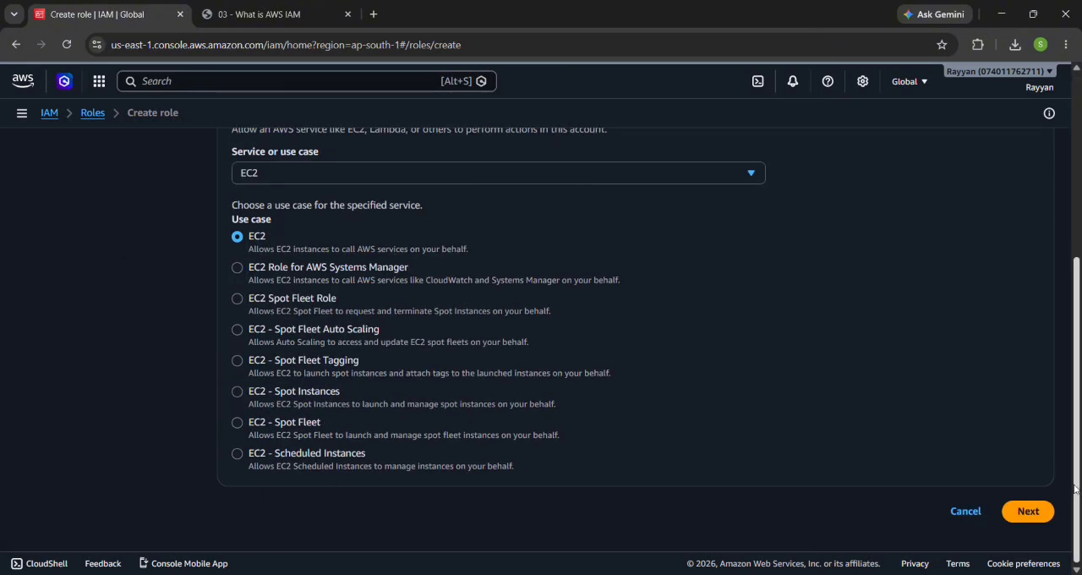
pyautogui.click(1028, 511)
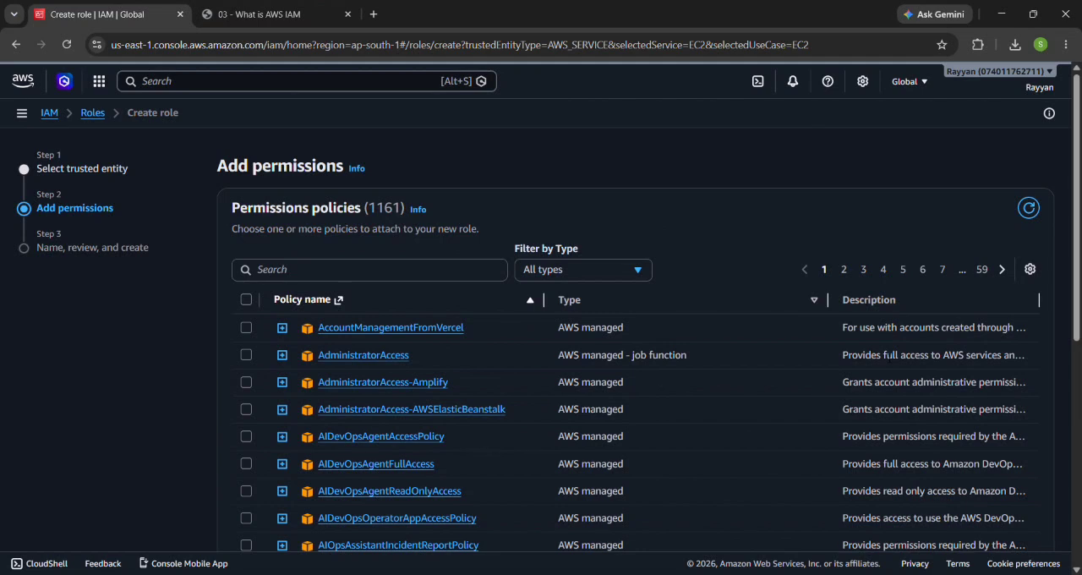
# Step: Attach the AccountManagementFromVercel and AdministratorAccess policies to the role, keeping it without a permissions boundary
pyautogui.click(249, 327)
pyautogui.click(238, 348)
pyautogui.scroll(-5, 249, 366)
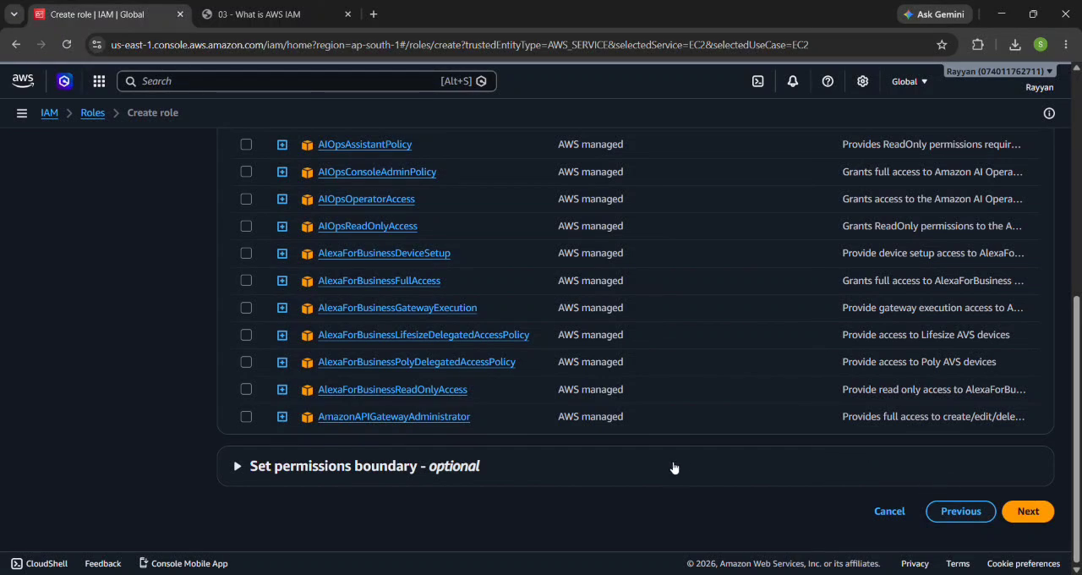
pyautogui.click(285, 465)
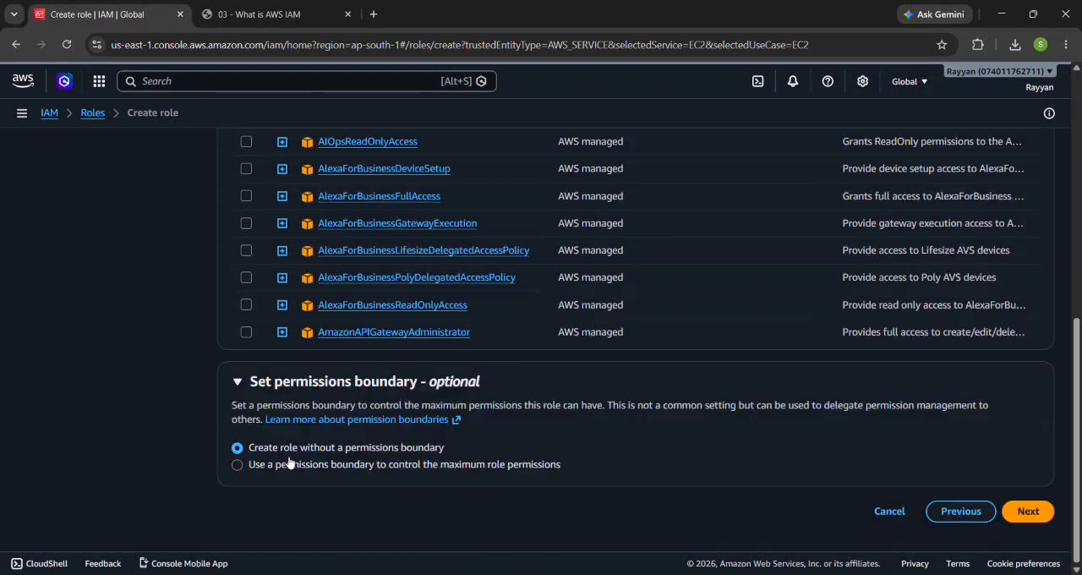
pyautogui.click(1031, 512)
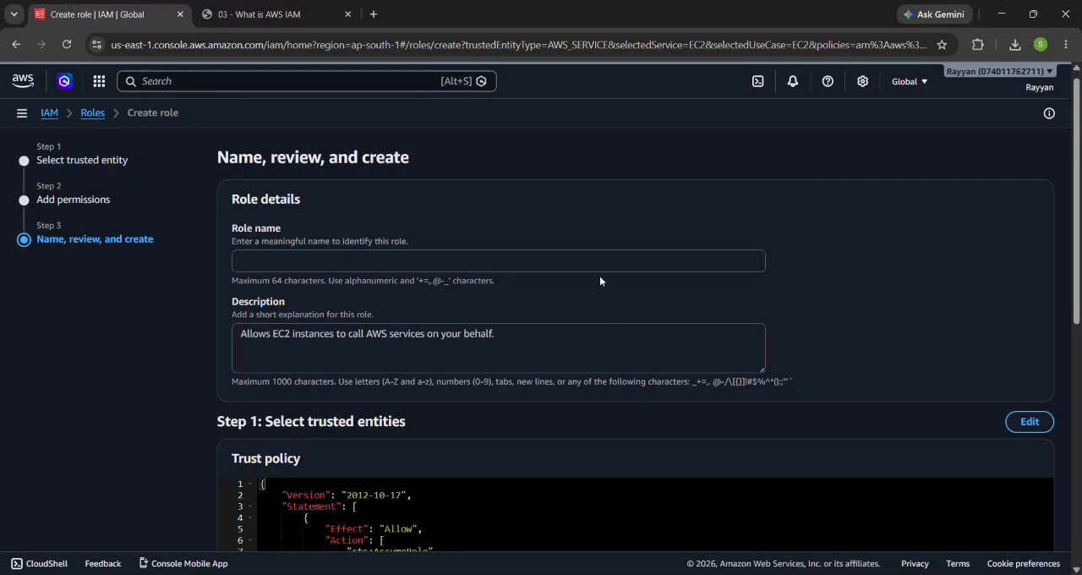
# Step: Name the role hello and keep its default description
pyautogui.click(432, 269)
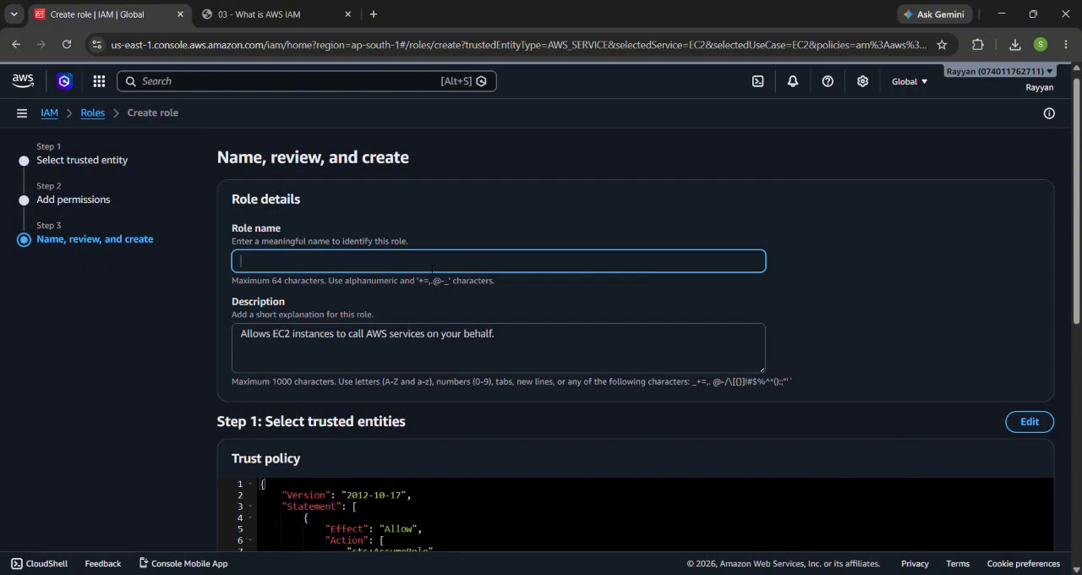
pyautogui.write('hello')
pyautogui.scroll(-5, 426, 268)
pyautogui.scroll(3, 493, 280)
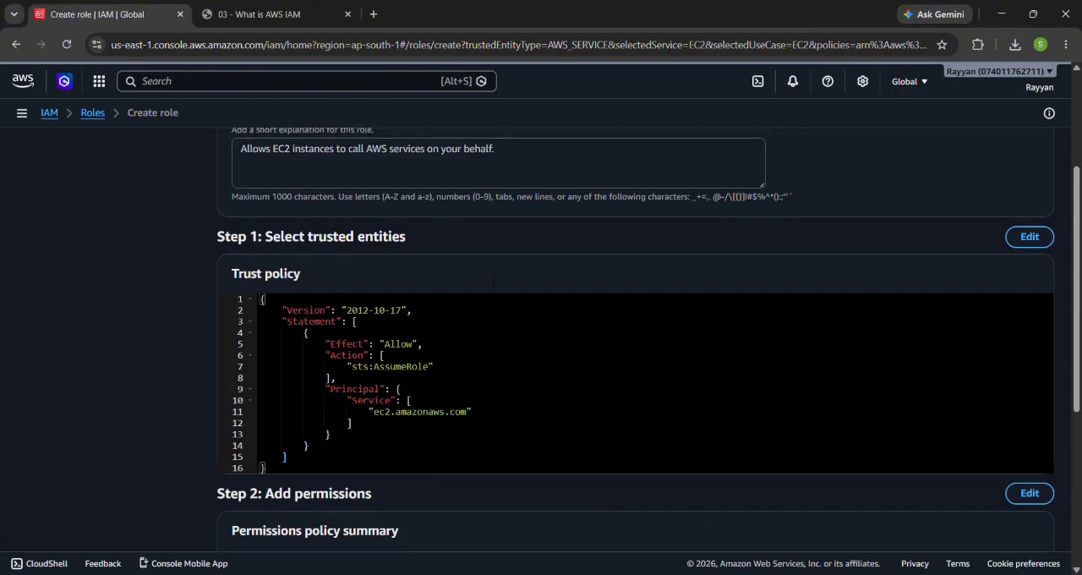
# Step: Examine the role's trust policy JSON, highlighting the whole statement and its Effect value
pyautogui.click(310, 333)
pyautogui.moveTo(268, 467); pyautogui.dragTo(255, 300)
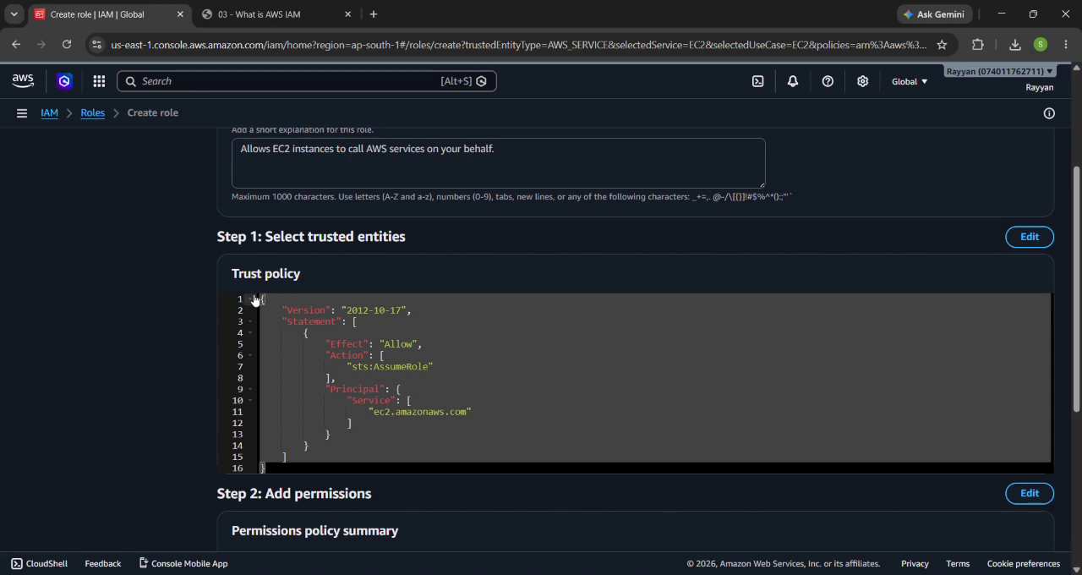
pyautogui.click(424, 434)
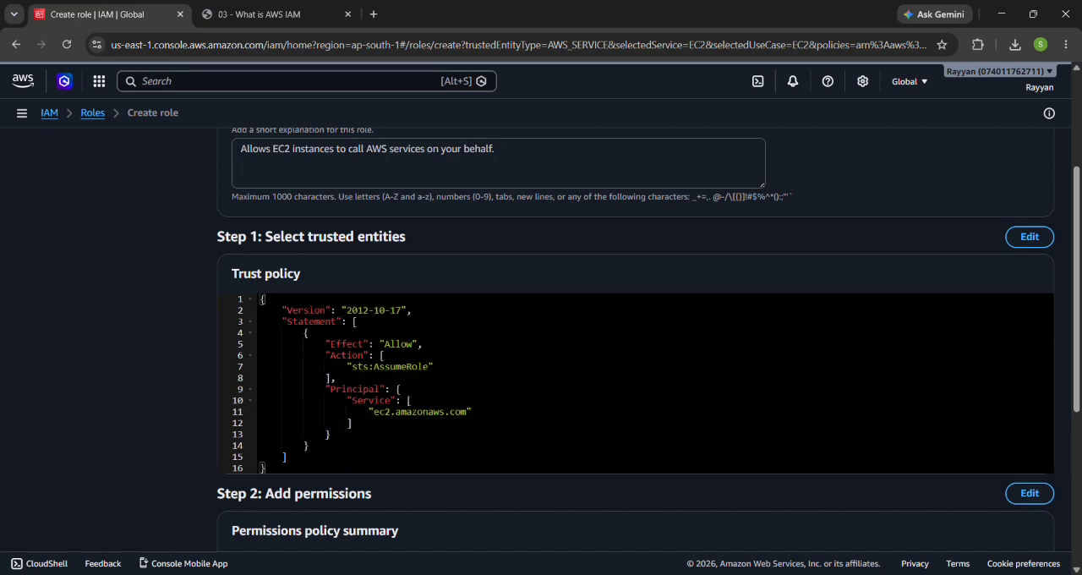
pyautogui.moveTo(305, 476); pyautogui.dragTo(248, 292)
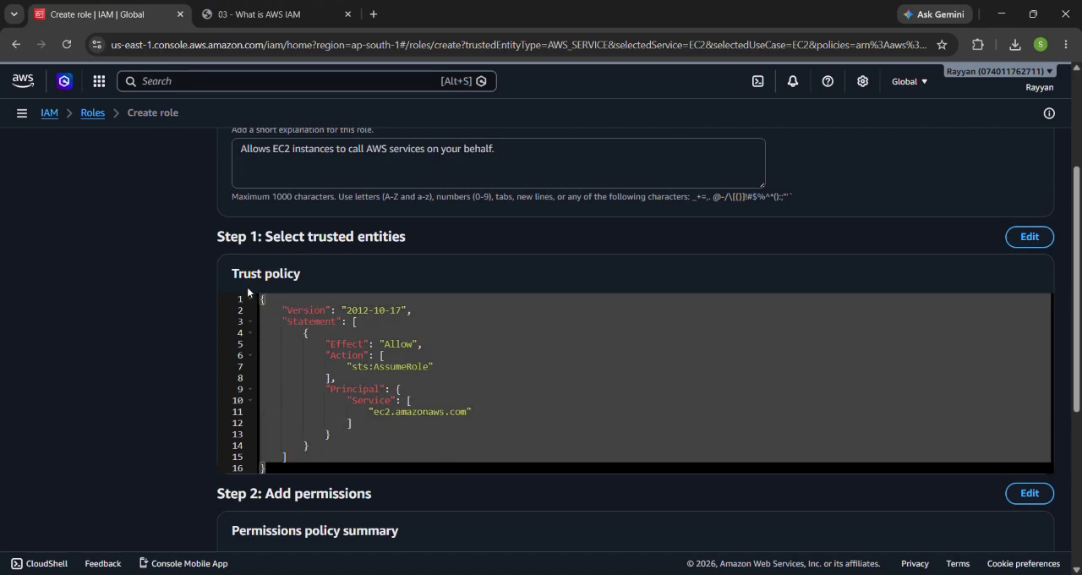
pyautogui.click(372, 390)
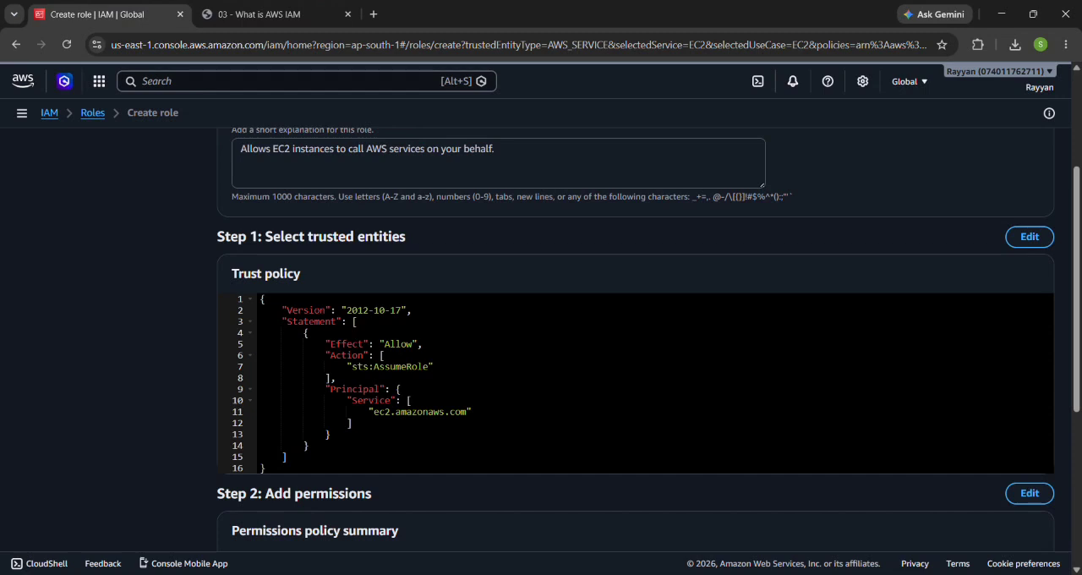
pyautogui.doubleClick(398, 344)
pyautogui.scroll(2, 634, 338)
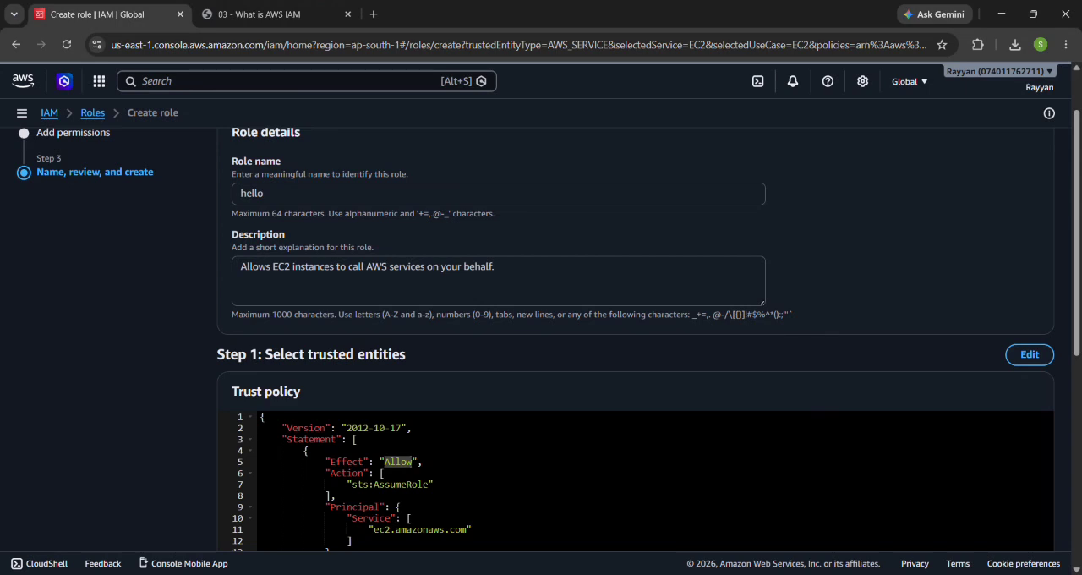
# Step: Check the permissions policy summary and create the role without tags
pyautogui.scroll(-2, 634, 338)
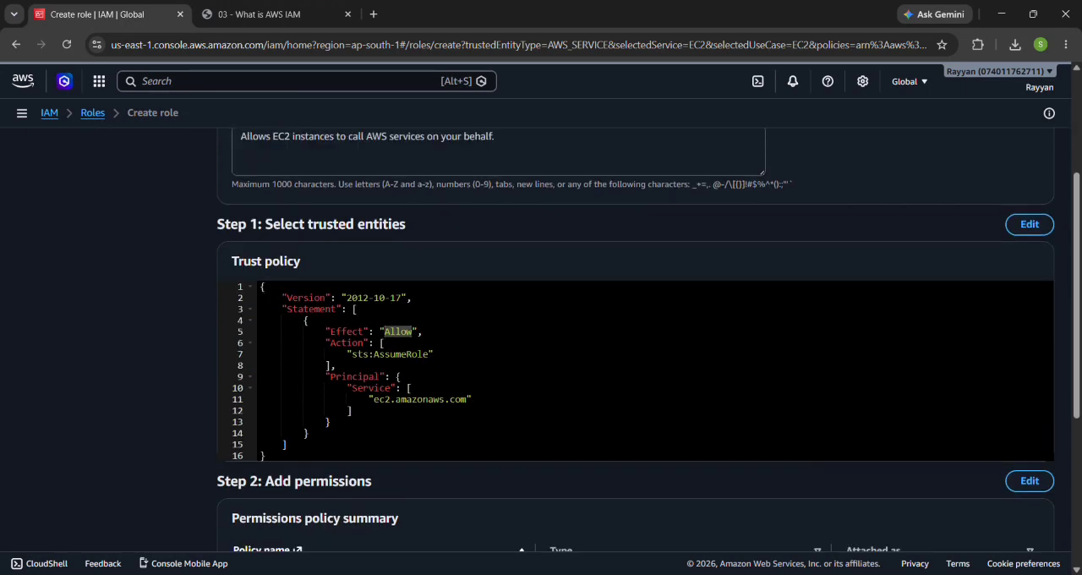
pyautogui.scroll(-5, 404, 417)
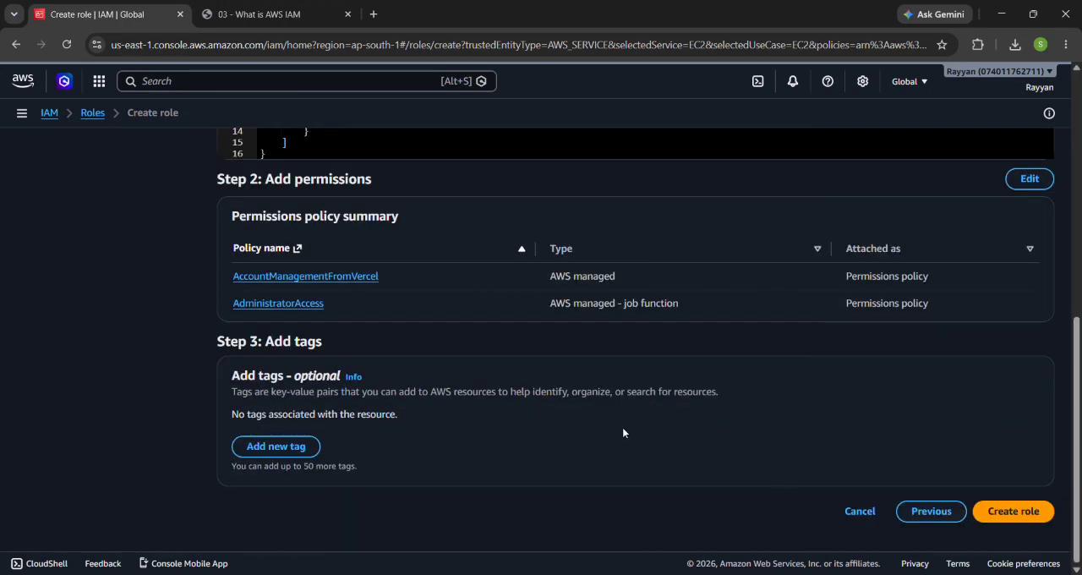
pyautogui.click(1038, 519)
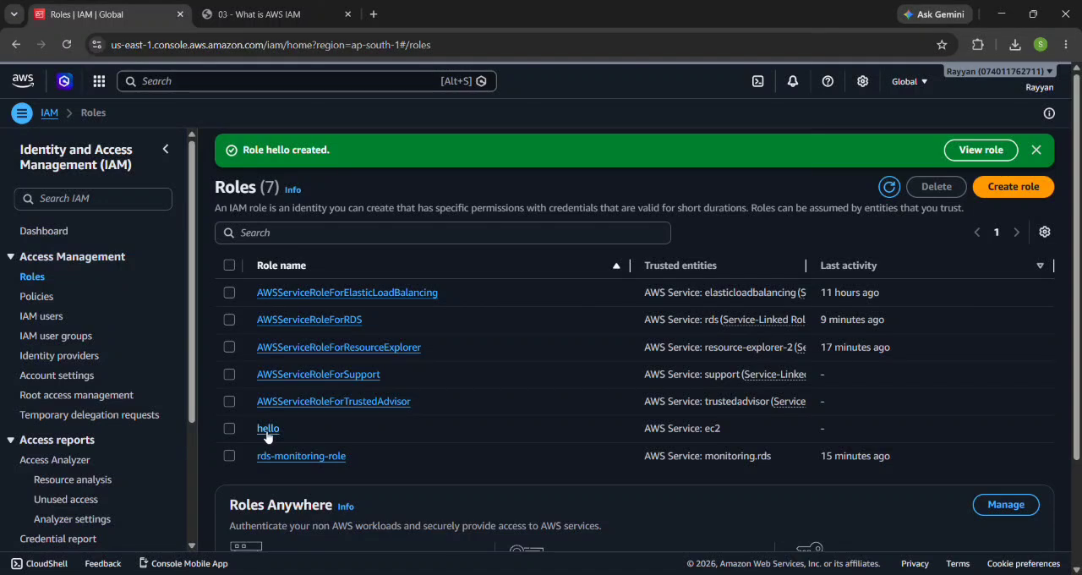
# Step: Browse the list of IAM policies and start creating a new policy
pyautogui.click(37, 295)
pyautogui.scroll(-1, 380, 407)
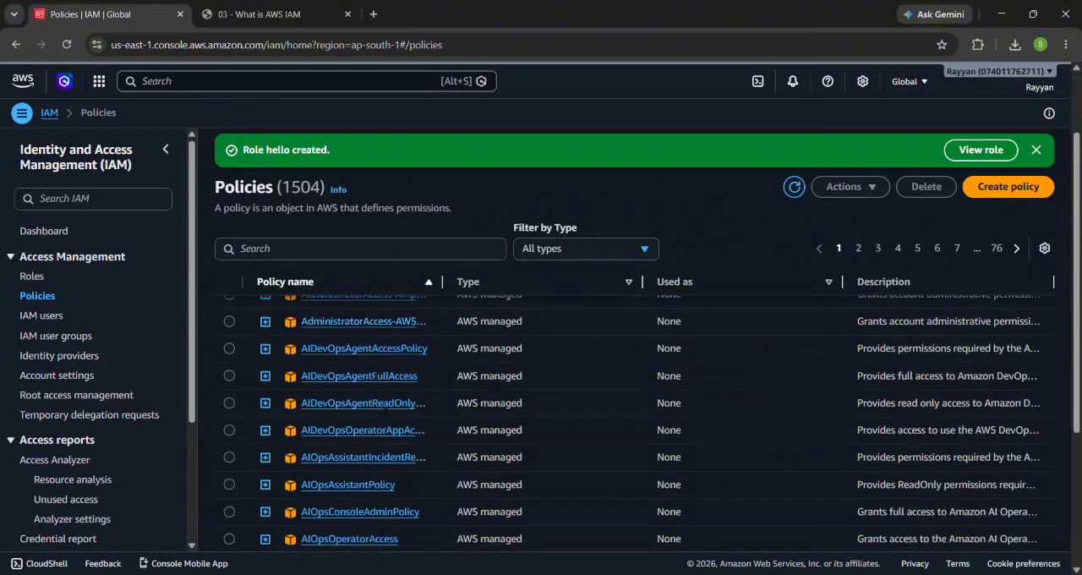
pyautogui.scroll(-4, 379, 407)
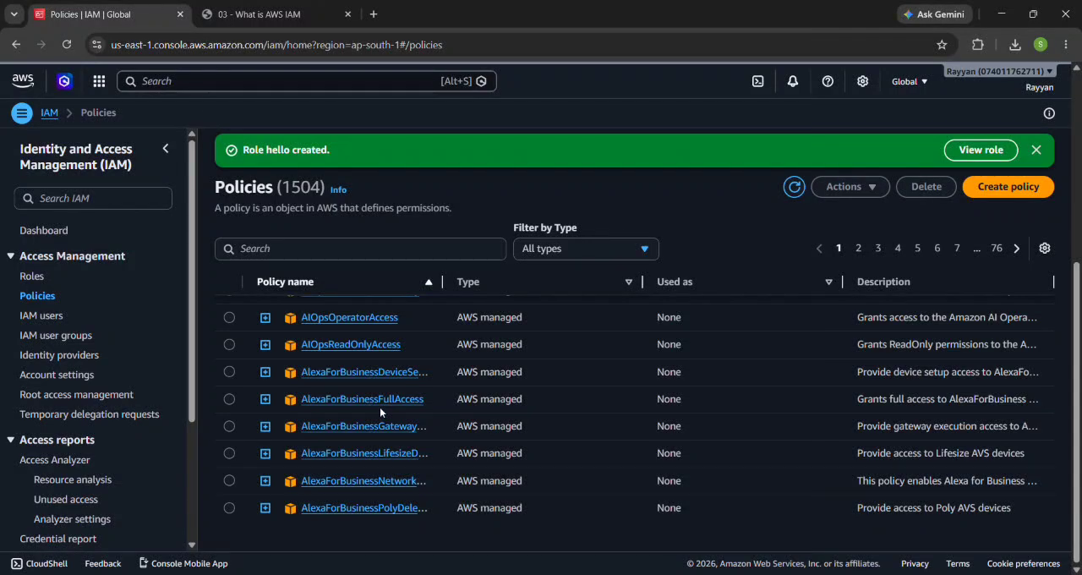
pyautogui.scroll(4, 380, 406)
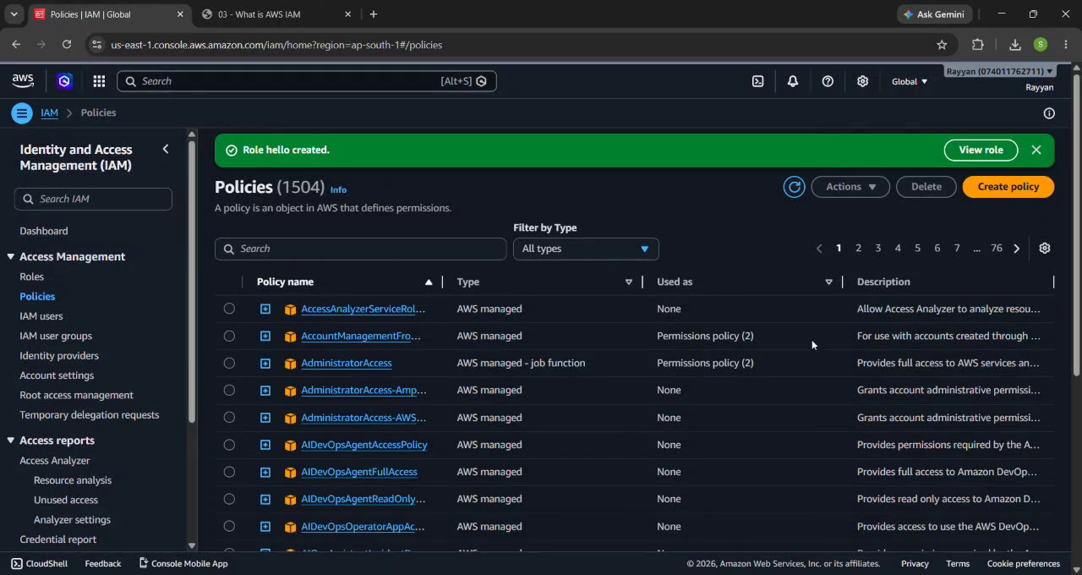
pyautogui.click(1011, 190)
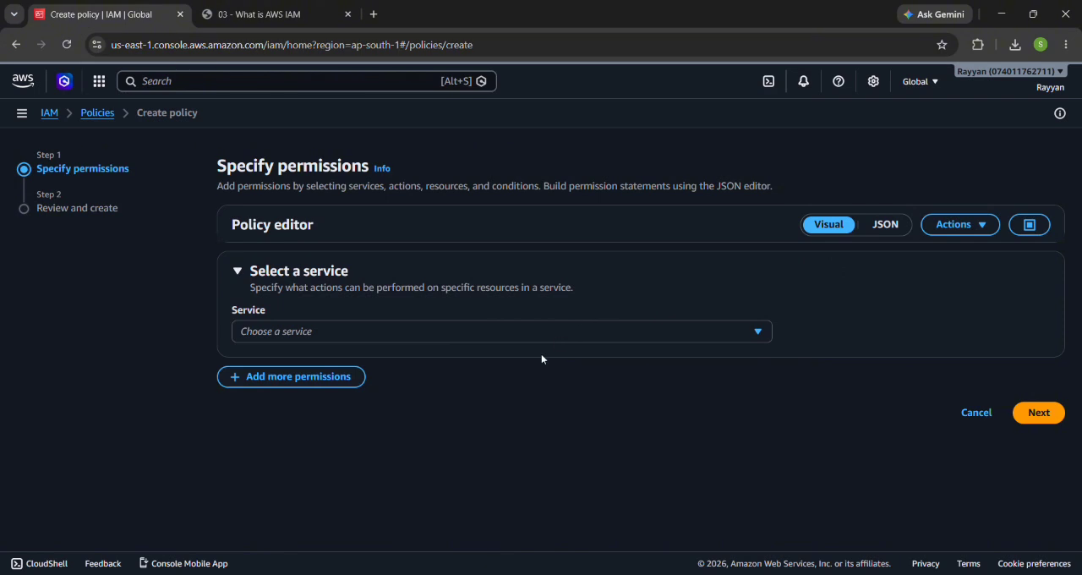
# Step: Browse the services available in the visual policy editor without choosing one
pyautogui.click(548, 333)
pyautogui.scroll(-3, 514, 237)
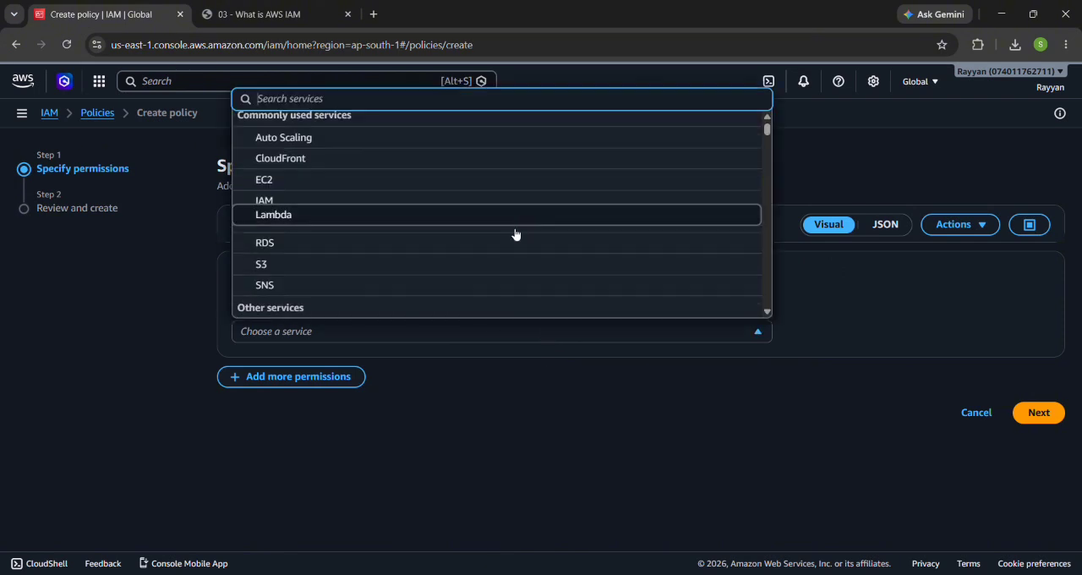
pyautogui.scroll(3, 514, 234)
pyautogui.scroll(-6, 515, 234)
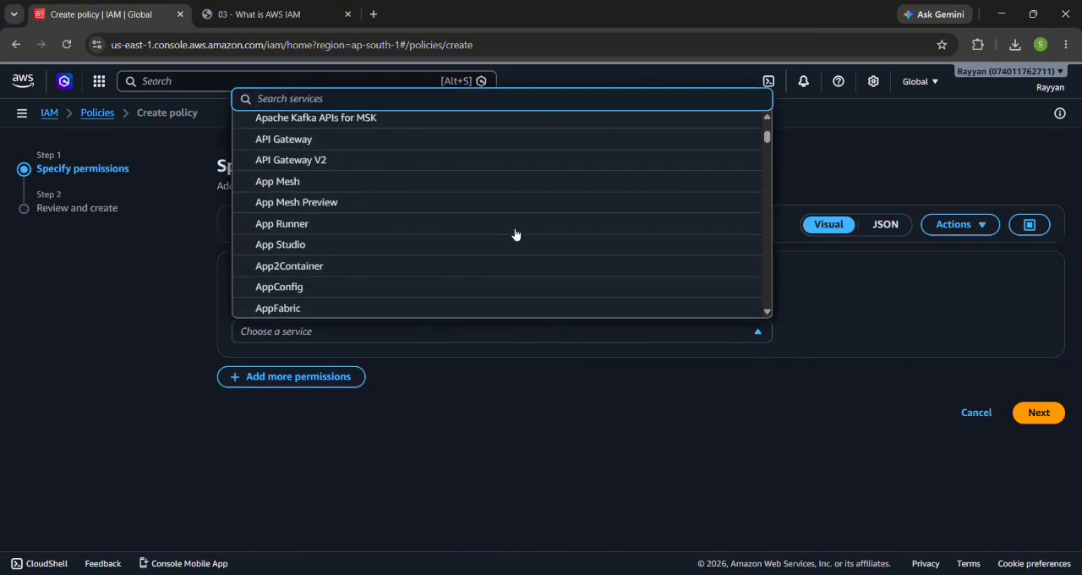
pyautogui.click(570, 377)
# Step: Examine the new policy's statement in the JSON editor and return to the visual editor
pyautogui.click(879, 225)
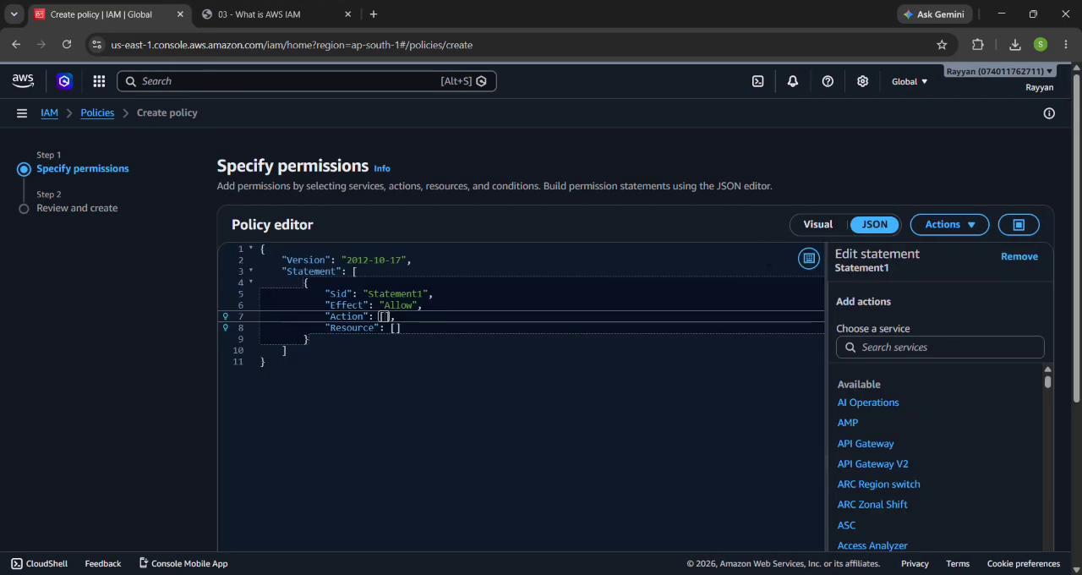
pyautogui.scroll(-3, 570, 405)
pyautogui.scroll(-1, 570, 405)
pyautogui.scroll(5, 477, 366)
pyautogui.click(478, 367)
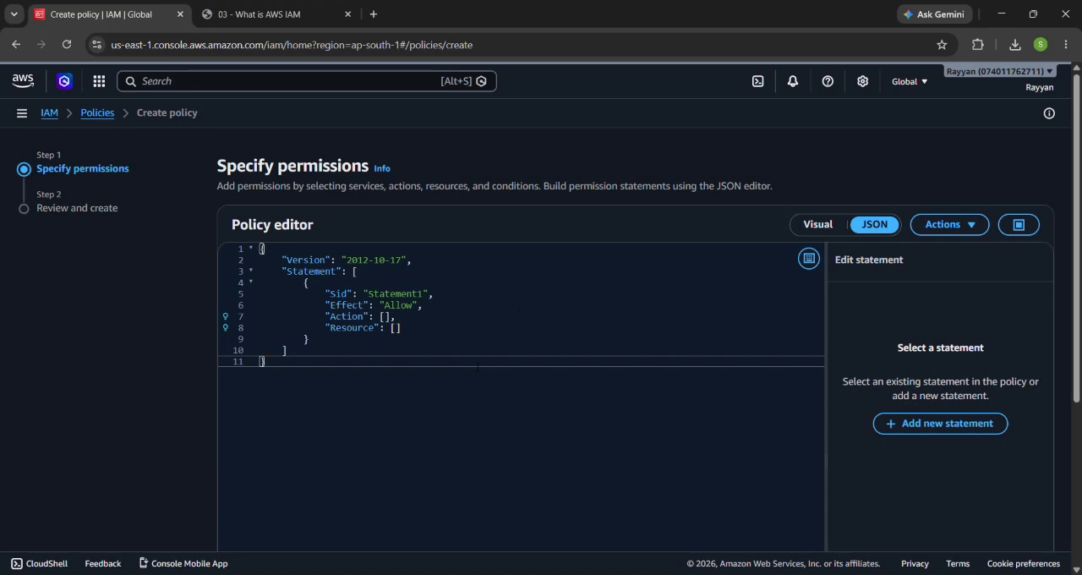
pyautogui.click(796, 226)
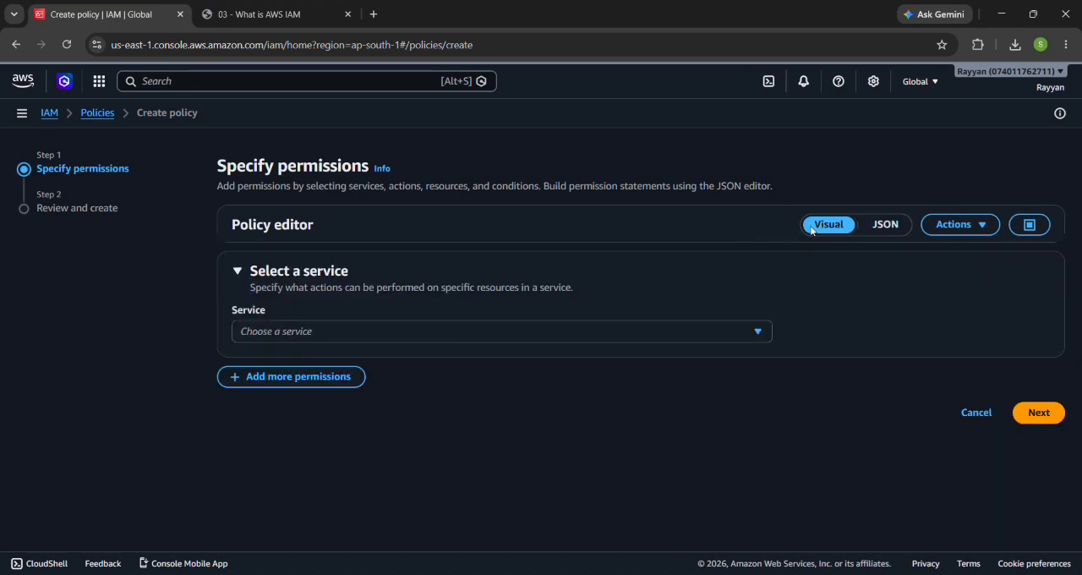
# Step: Look through the policy's full JSON view and switch back to the visual editor
pyautogui.click(870, 230)
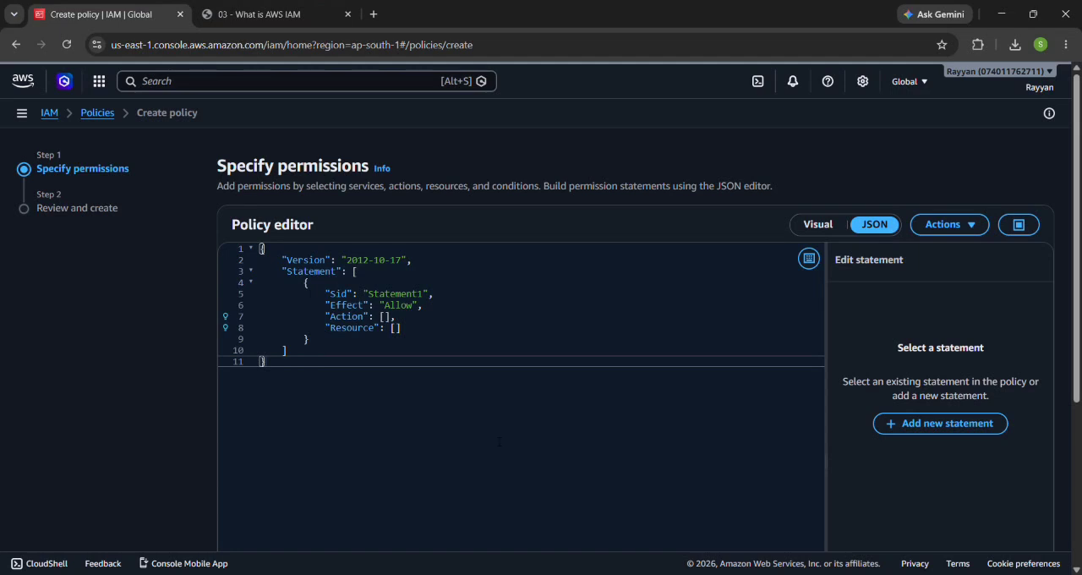
pyautogui.scroll(-3, 499, 441)
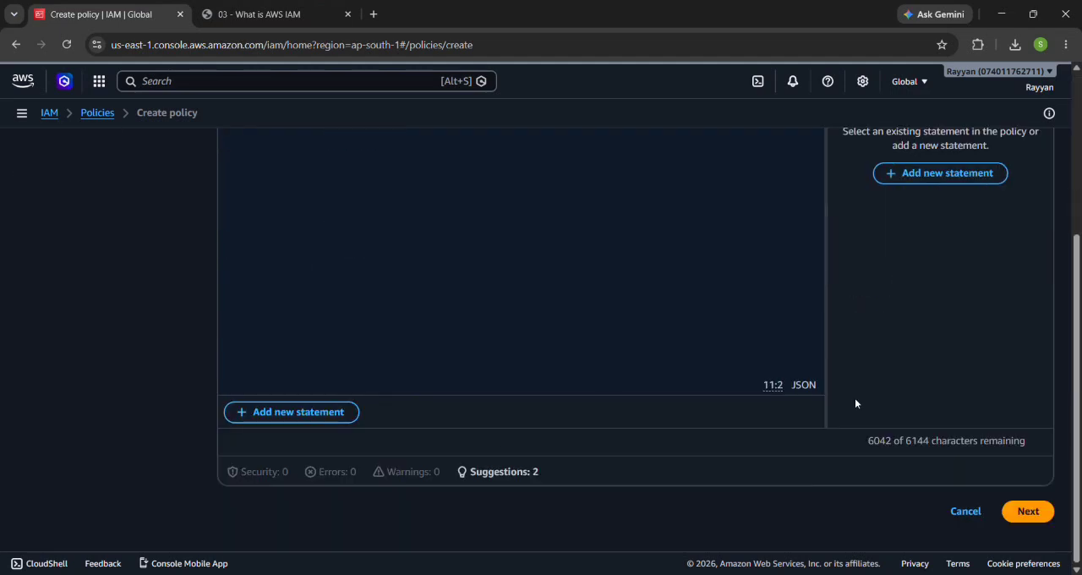
pyautogui.scroll(3, 855, 400)
pyautogui.click(825, 223)
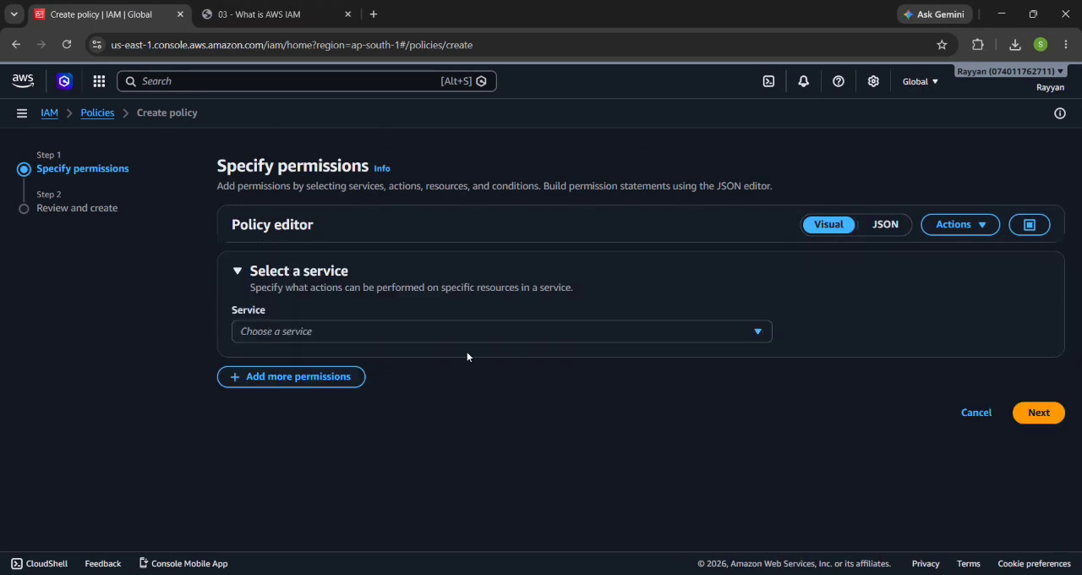
# Step: Choose S3 as the policy's service and try to continue without selecting any actions
pyautogui.click(419, 335)
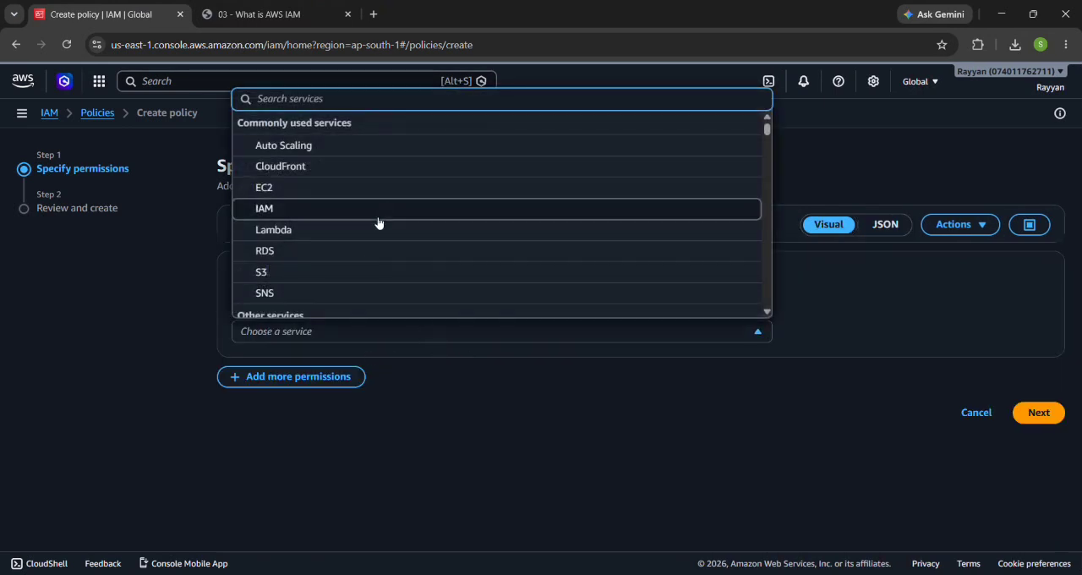
pyautogui.click(322, 276)
pyautogui.scroll(-3, 765, 456)
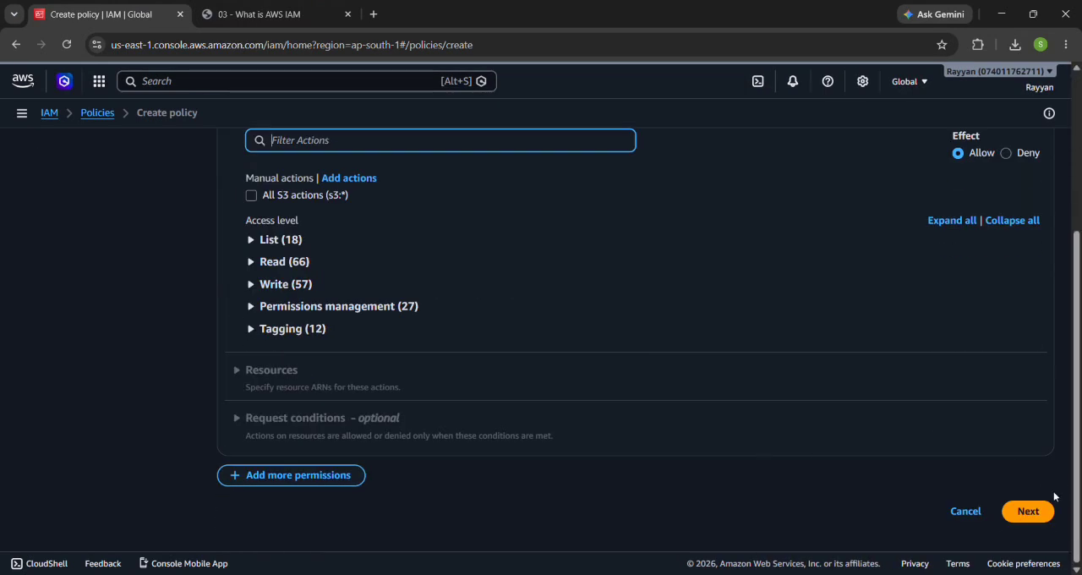
pyautogui.click(1028, 512)
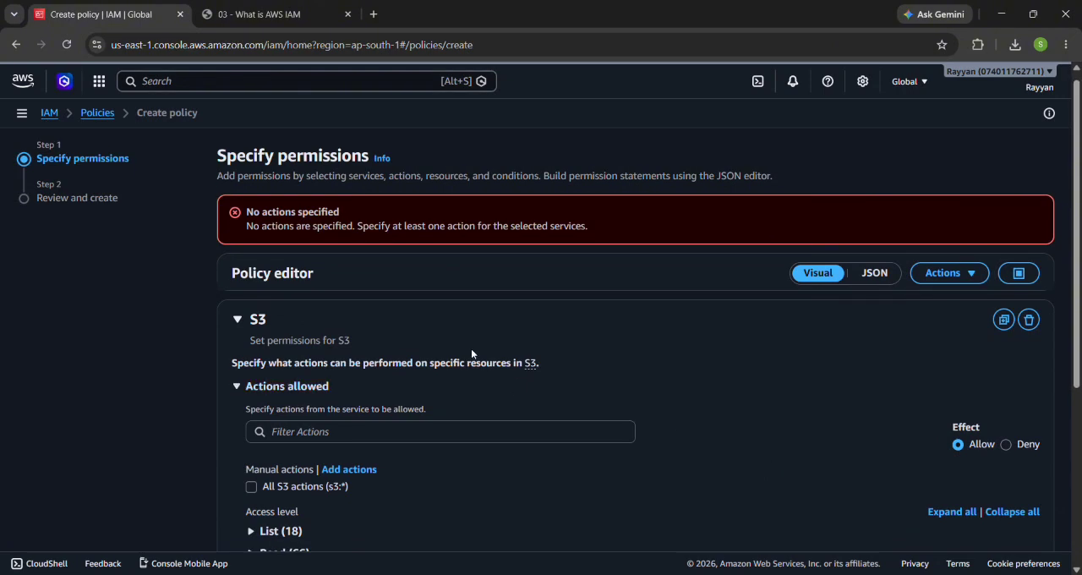
# Step: Allow all S3 actions (s3:*) and try to continue without specifying resources
pyautogui.scroll(-2, 471, 348)
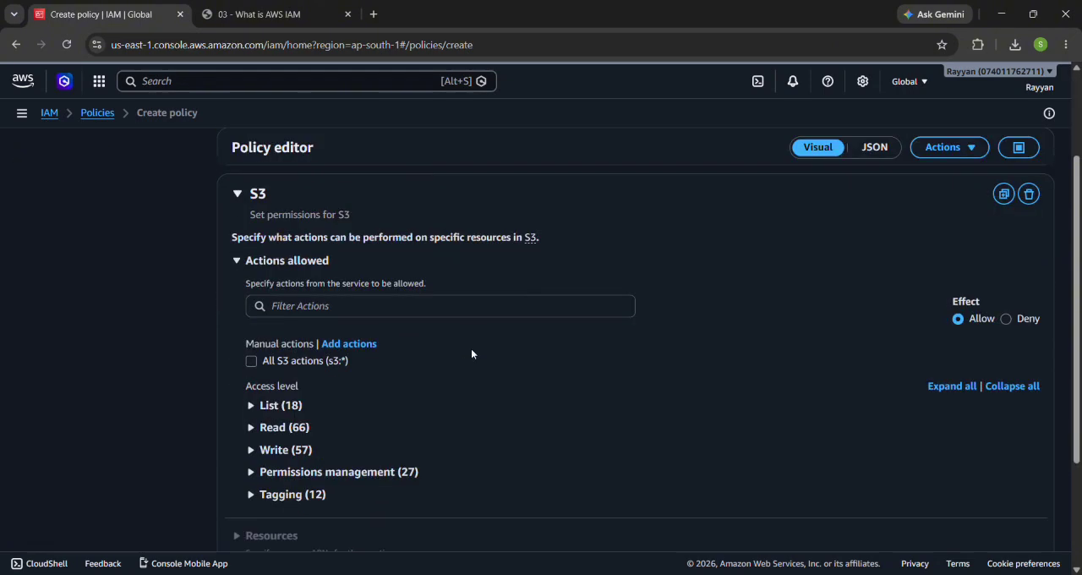
pyautogui.click(264, 362)
pyautogui.scroll(-10, 743, 449)
pyautogui.click(1018, 512)
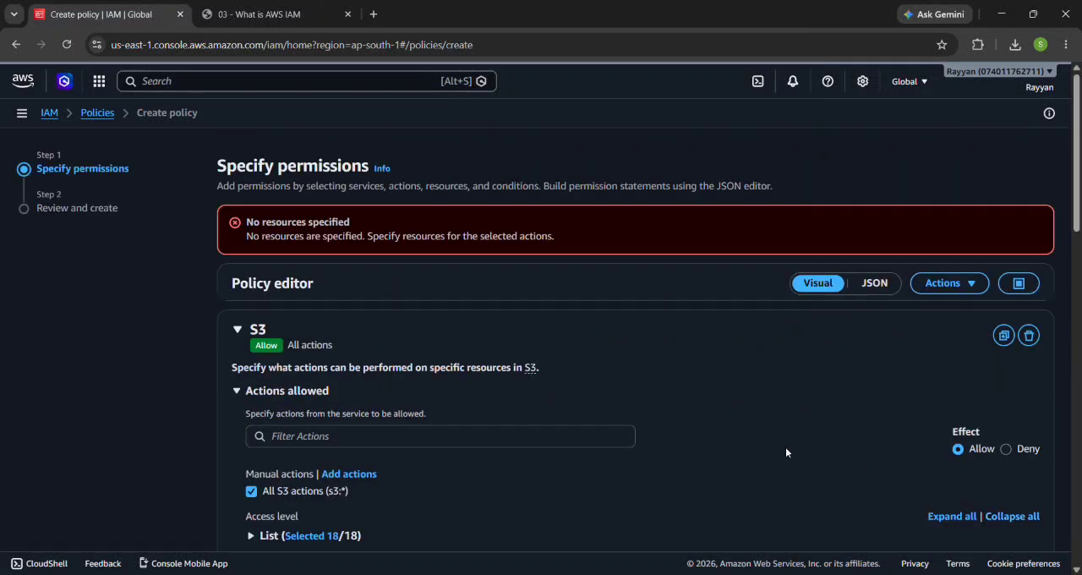
pyautogui.scroll(-5, 786, 452)
pyautogui.scroll(1, 785, 452)
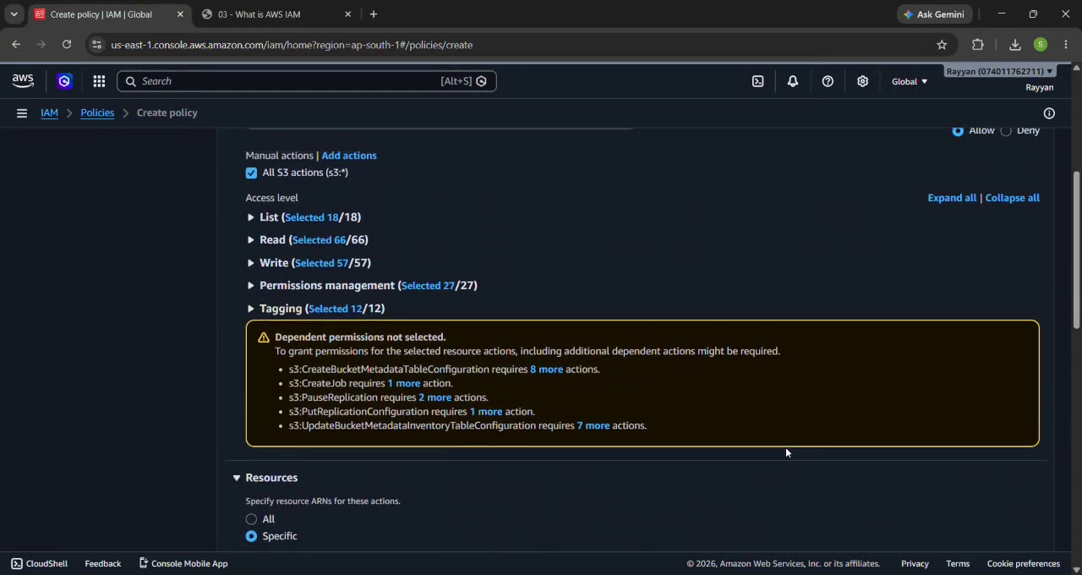
pyautogui.scroll(3, 785, 452)
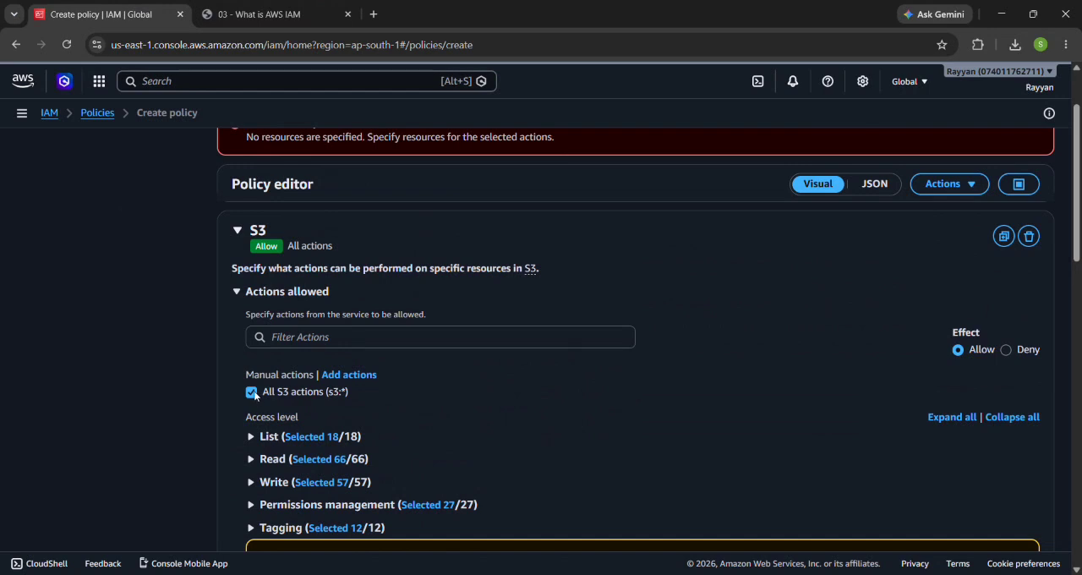
# Step: Replace the all-actions selection with only the ListAccessGrants list action for S3 and try to continue
pyautogui.click(252, 392)
pyautogui.click(258, 443)
pyautogui.click(280, 485)
pyautogui.scroll(-5, 281, 486)
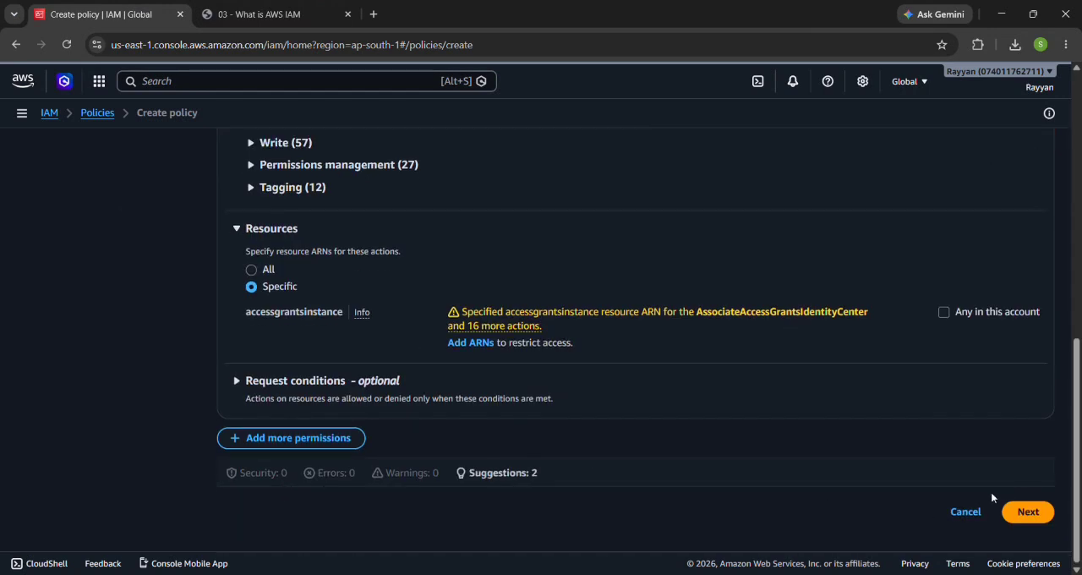
pyautogui.click(1029, 508)
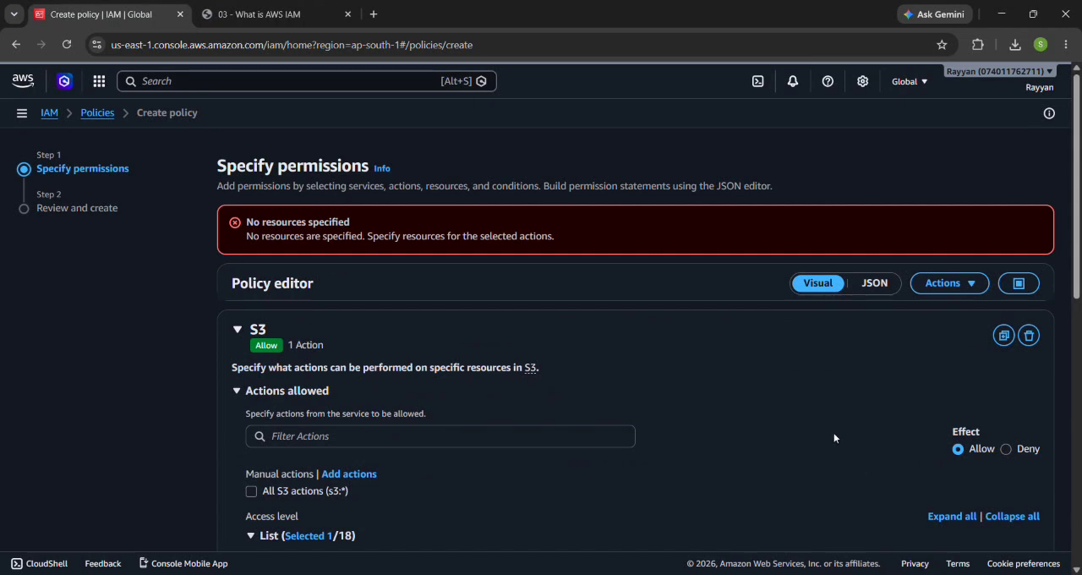
pyautogui.scroll(-2, 812, 412)
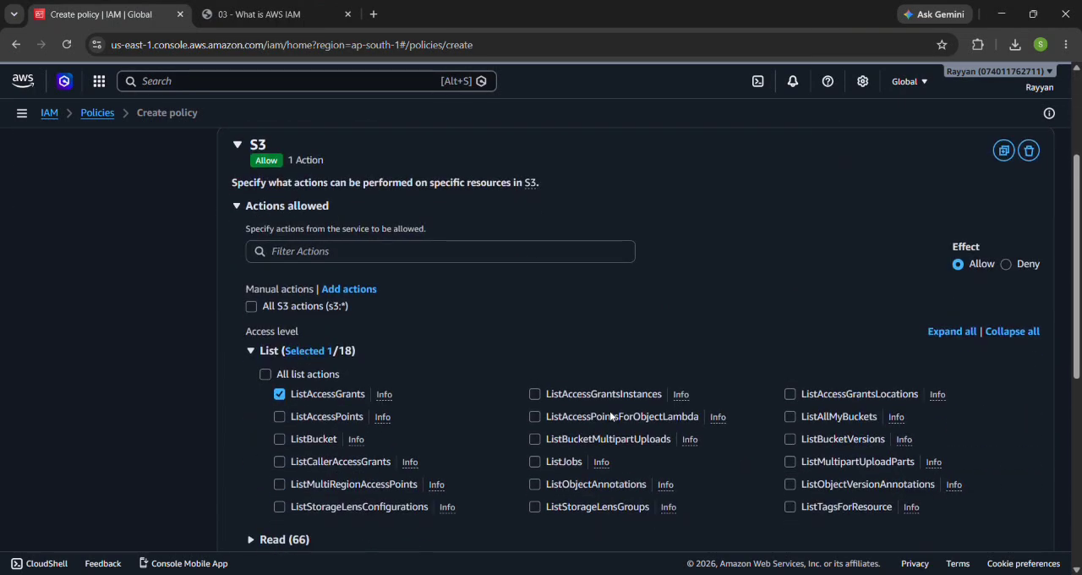
pyautogui.scroll(2, 494, 215)
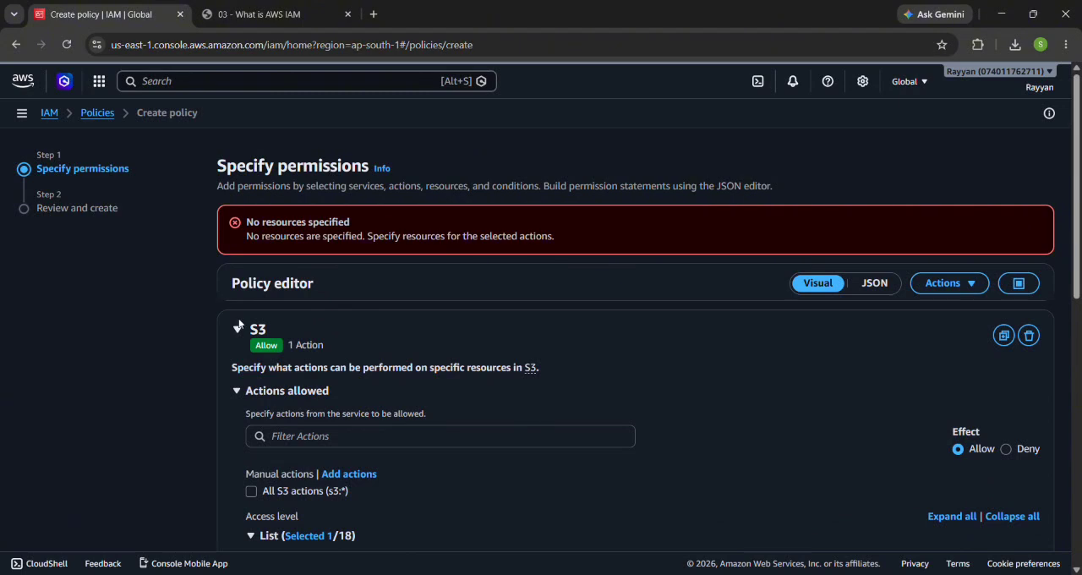
# Step: Remove the S3 permission block and choose RDS as the policy's service
pyautogui.click(238, 328)
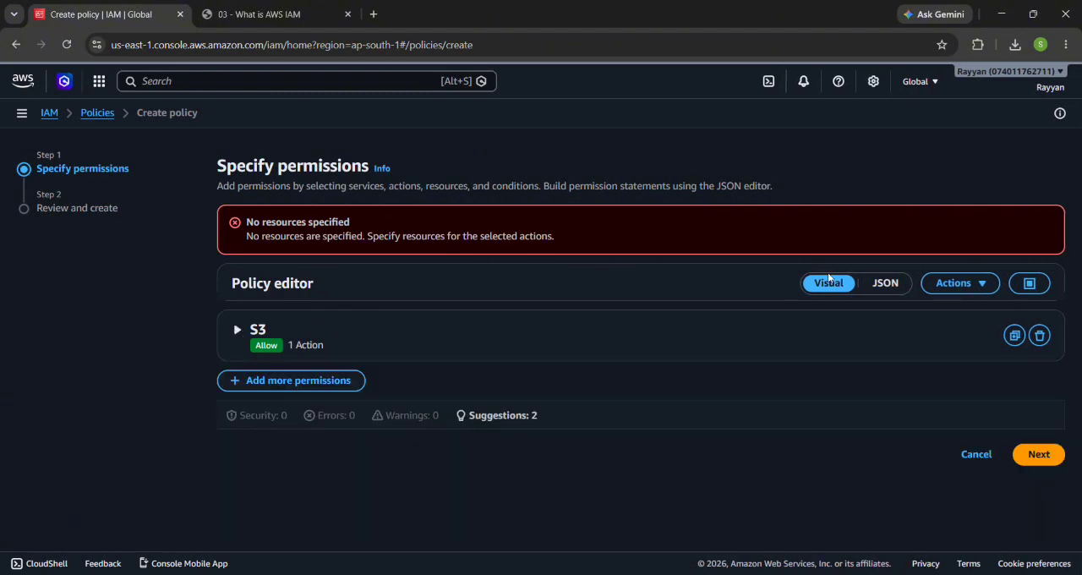
pyautogui.click(1040, 335)
pyautogui.click(382, 391)
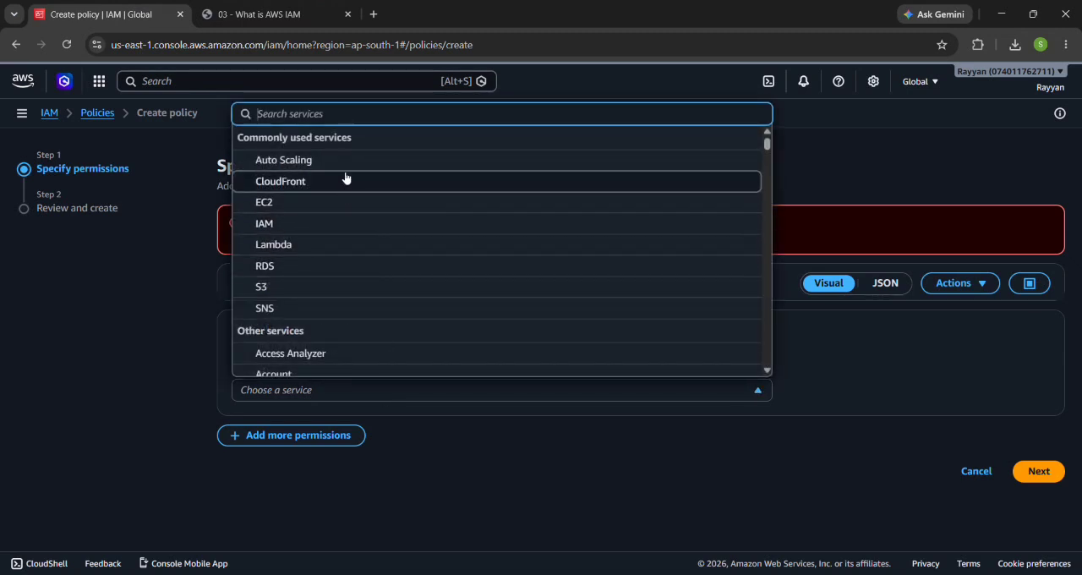
pyautogui.click(300, 268)
pyautogui.scroll(-2, 358, 401)
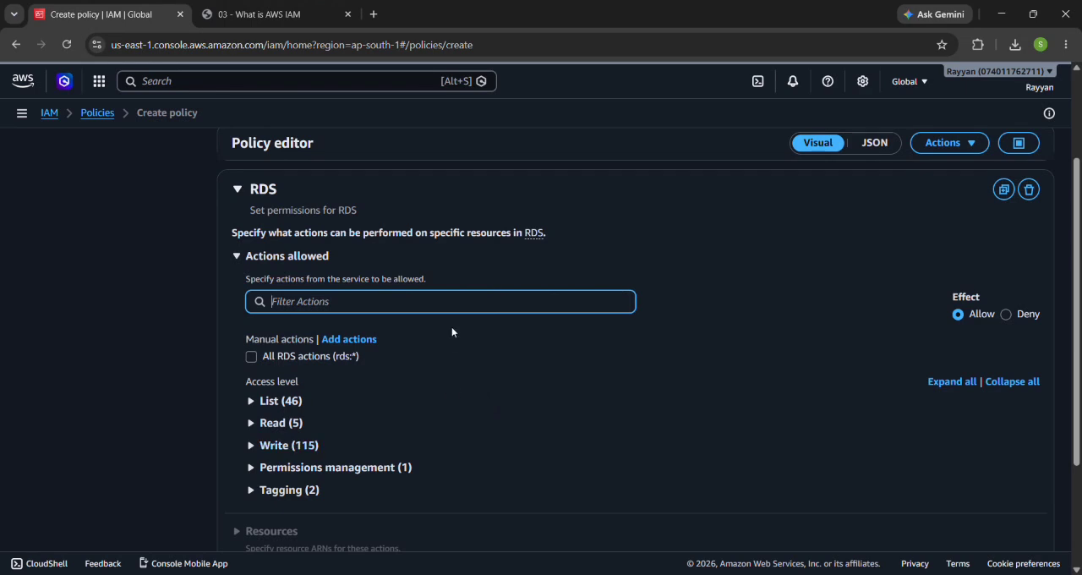
# Step: Filter the RDS actions by "e", allow DescribeBlueGreenDeployments and DescribeRecommendationGroups, and try to continue
pyautogui.write('ac')
pyautogui.press('BackSpace')
pyautogui.press('BackSpace')
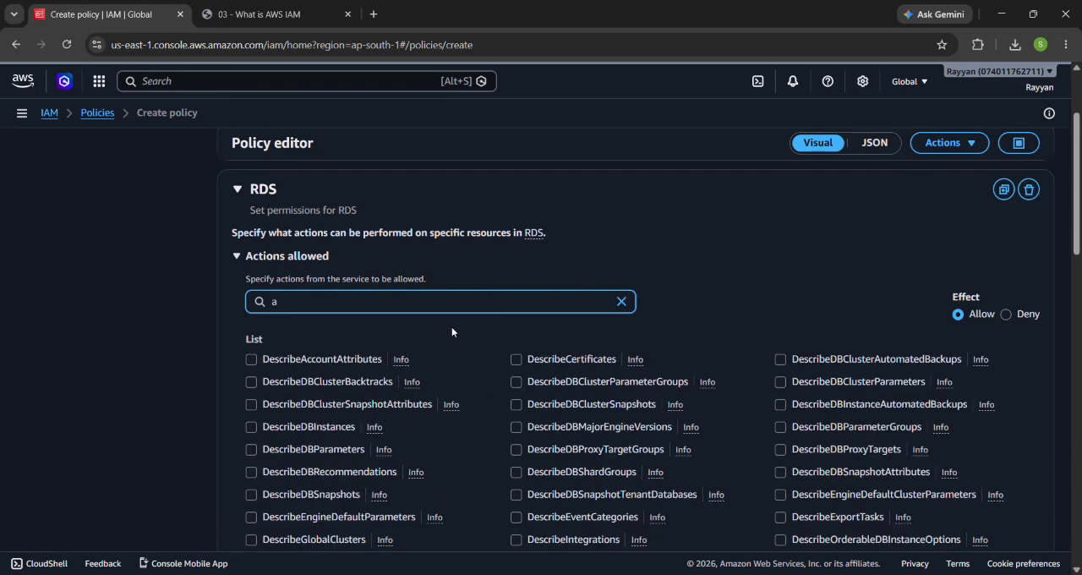
pyautogui.write('e')
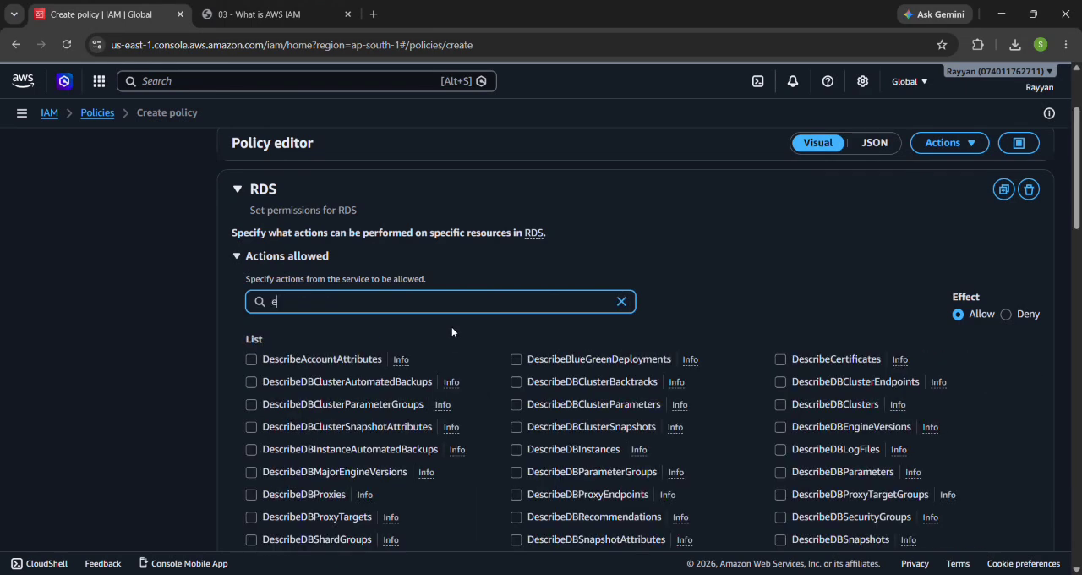
pyautogui.click(564, 360)
pyautogui.scroll(-5, 564, 360)
pyautogui.scroll(-2, 564, 365)
pyautogui.scroll(2, 565, 365)
pyautogui.click(334, 315)
pyautogui.scroll(-15, 334, 313)
pyautogui.scroll(-3, 334, 314)
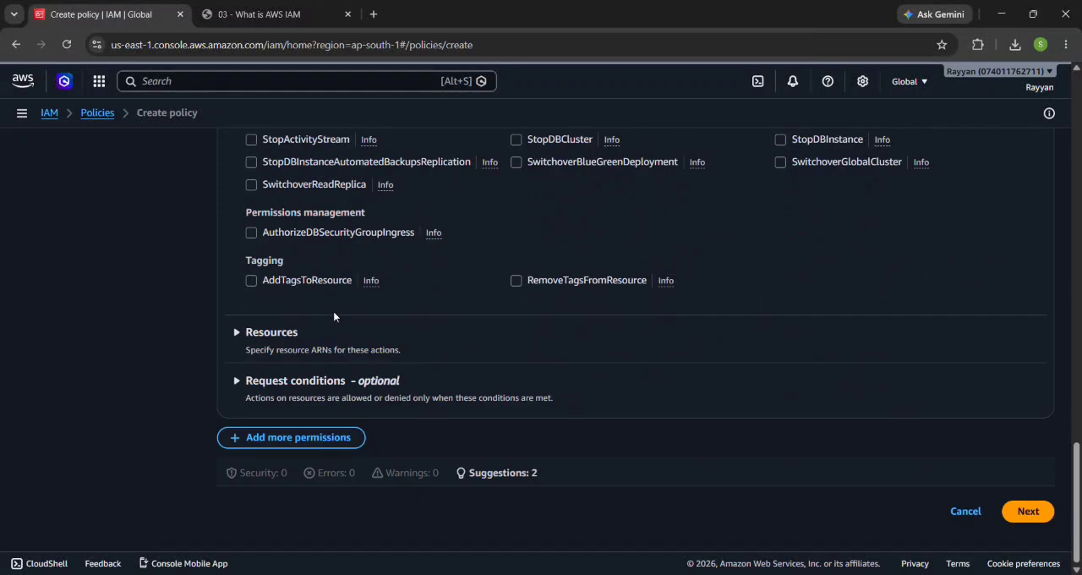
pyautogui.click(1030, 507)
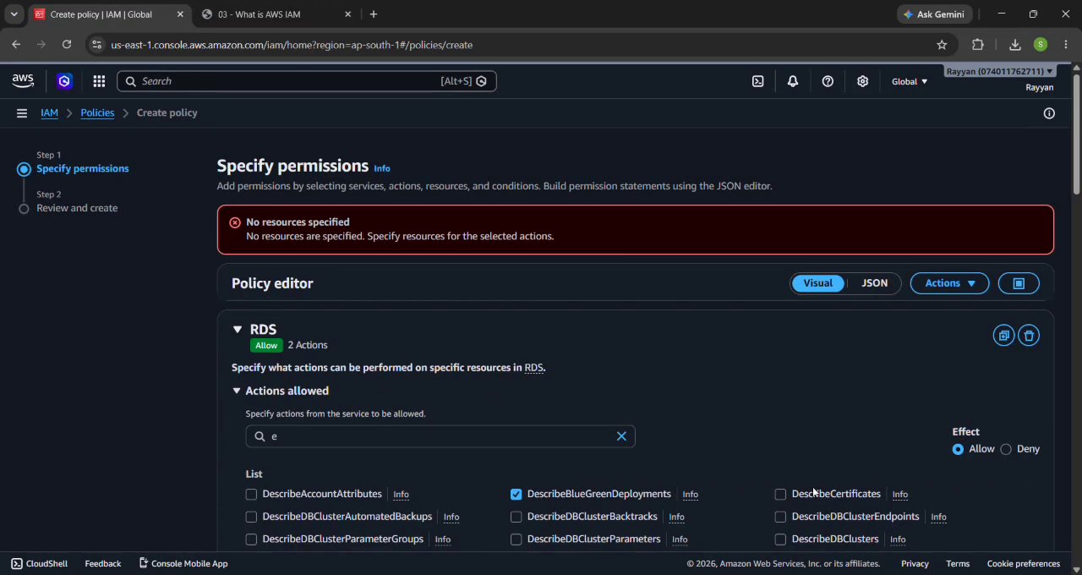
# Step: Set the RDS permissions to apply to all resources and continue to the review
pyautogui.scroll(-3, 708, 494)
pyautogui.scroll(-5, 707, 493)
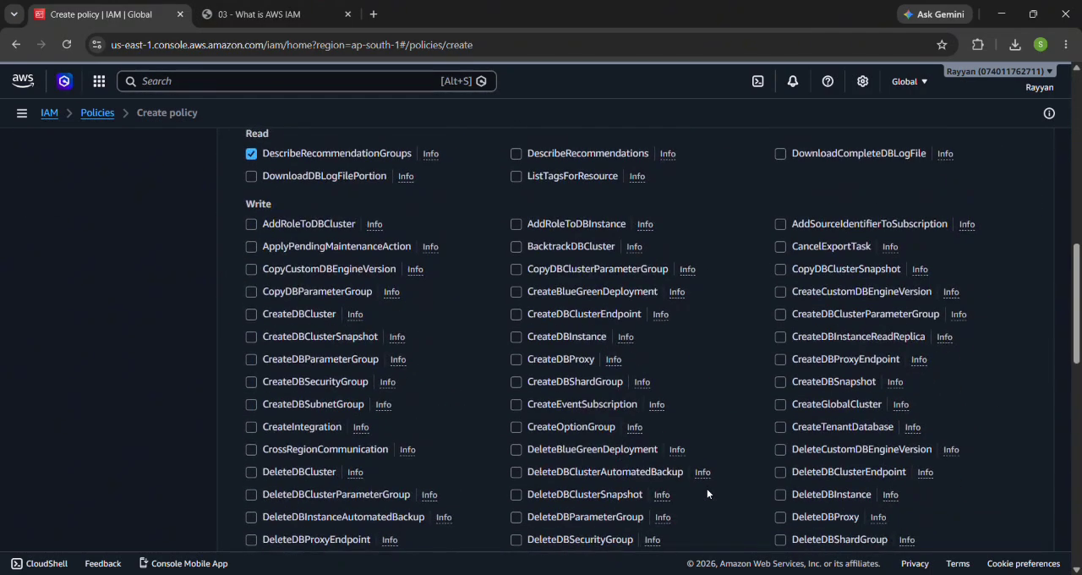
pyautogui.scroll(-4, 679, 338)
pyautogui.scroll(-8, 679, 337)
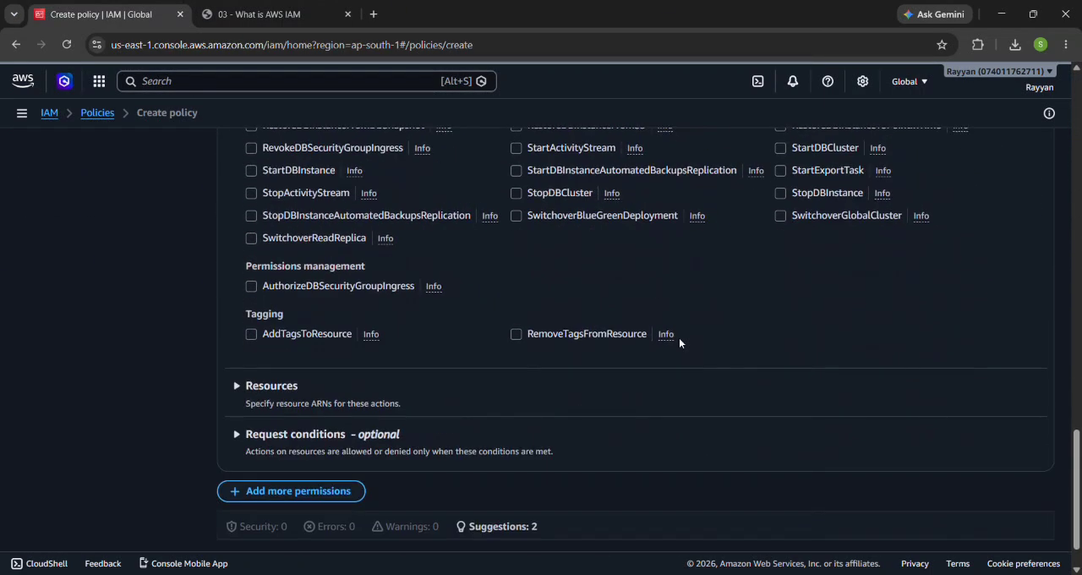
pyautogui.scroll(-1, 421, 334)
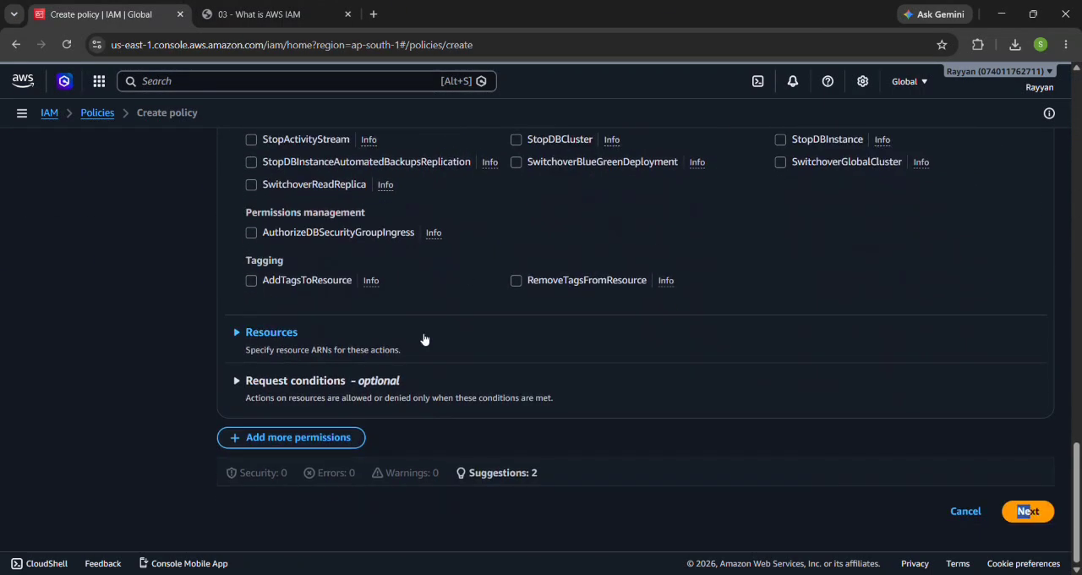
pyautogui.click(279, 332)
pyautogui.scroll(-1, 281, 330)
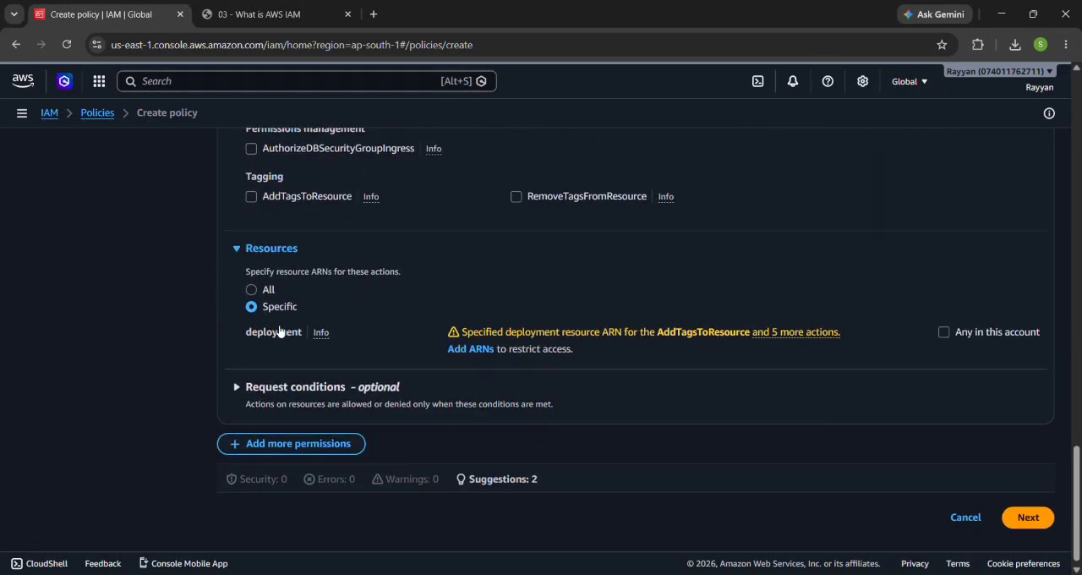
pyautogui.click(256, 286)
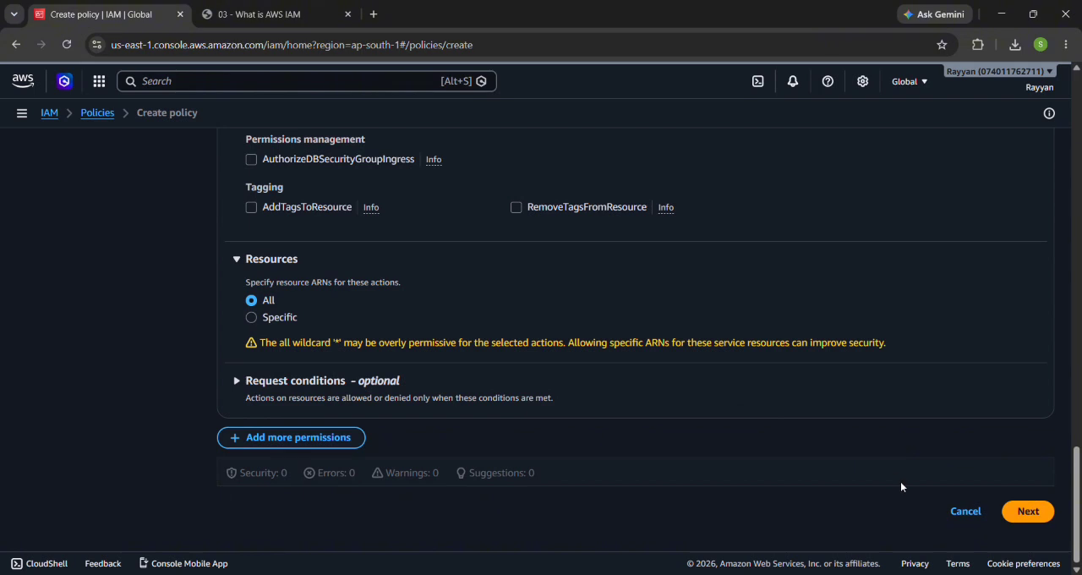
pyautogui.click(1029, 511)
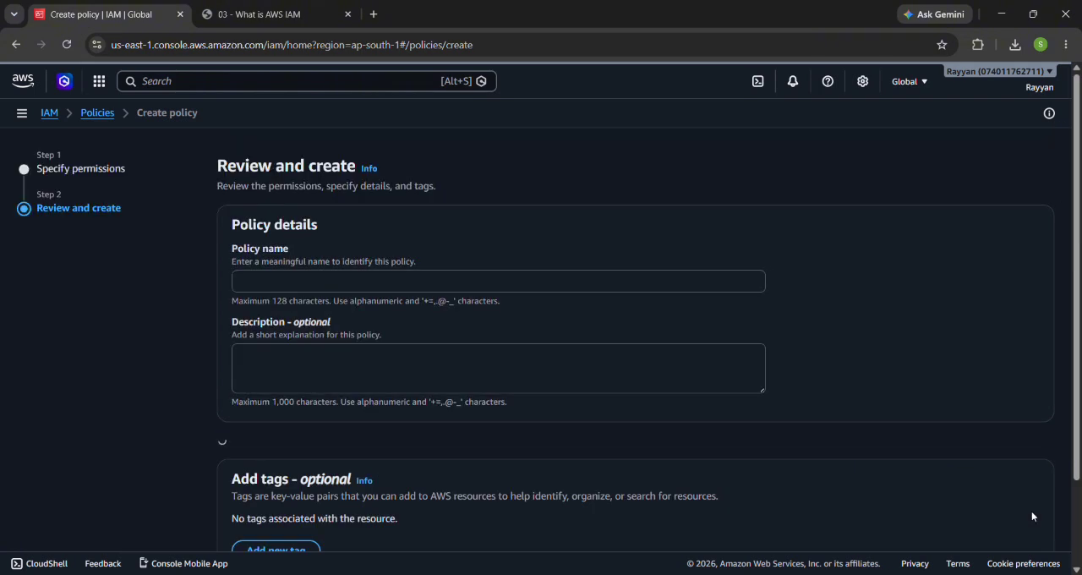
# Step: Name the policy "world" and create it without a description or tags
pyautogui.click(614, 288)
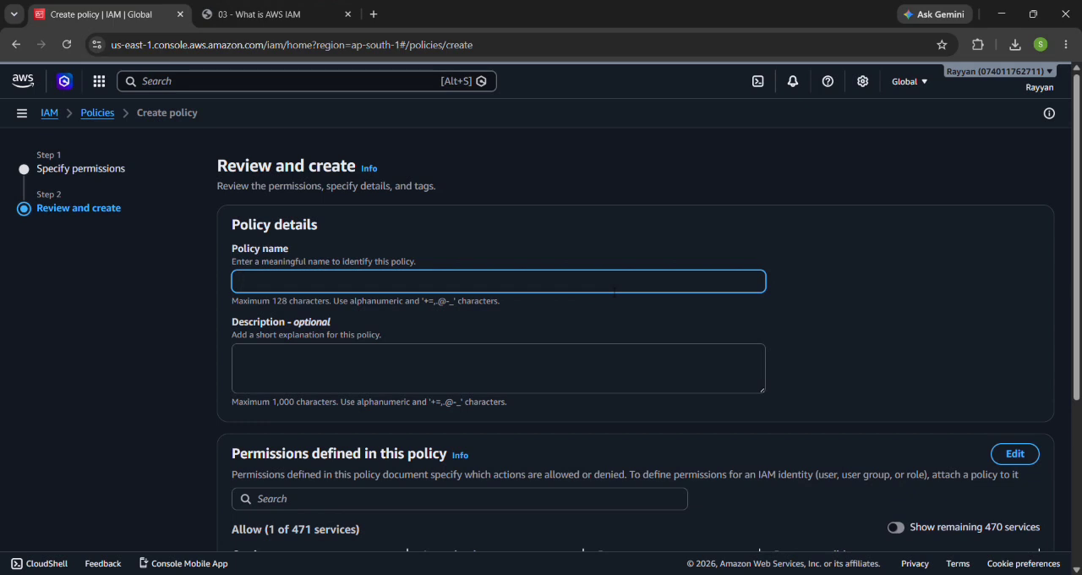
pyautogui.write('world')
pyautogui.scroll(-3, 614, 293)
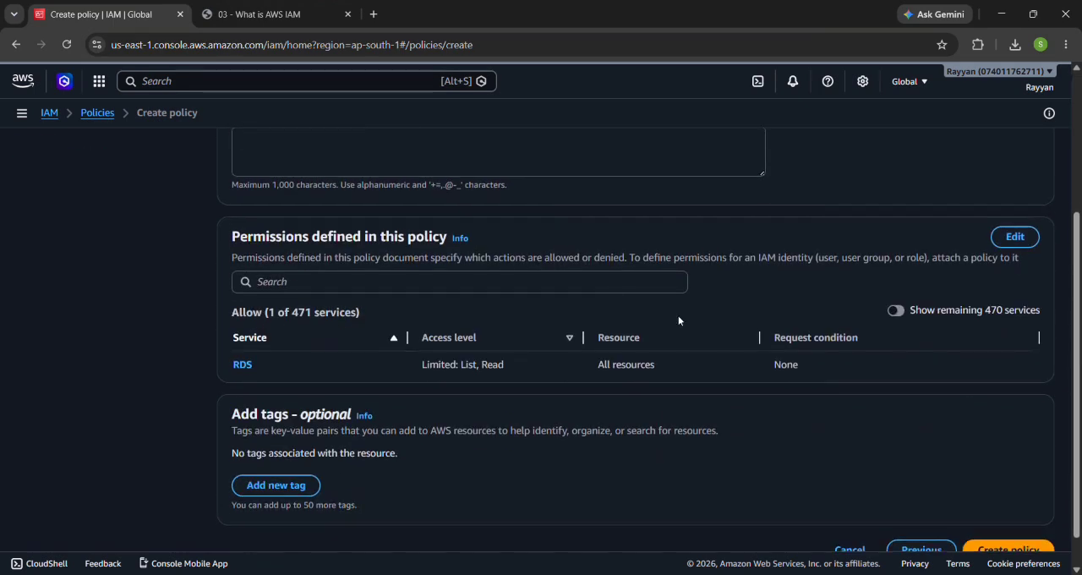
pyautogui.click(1006, 510)
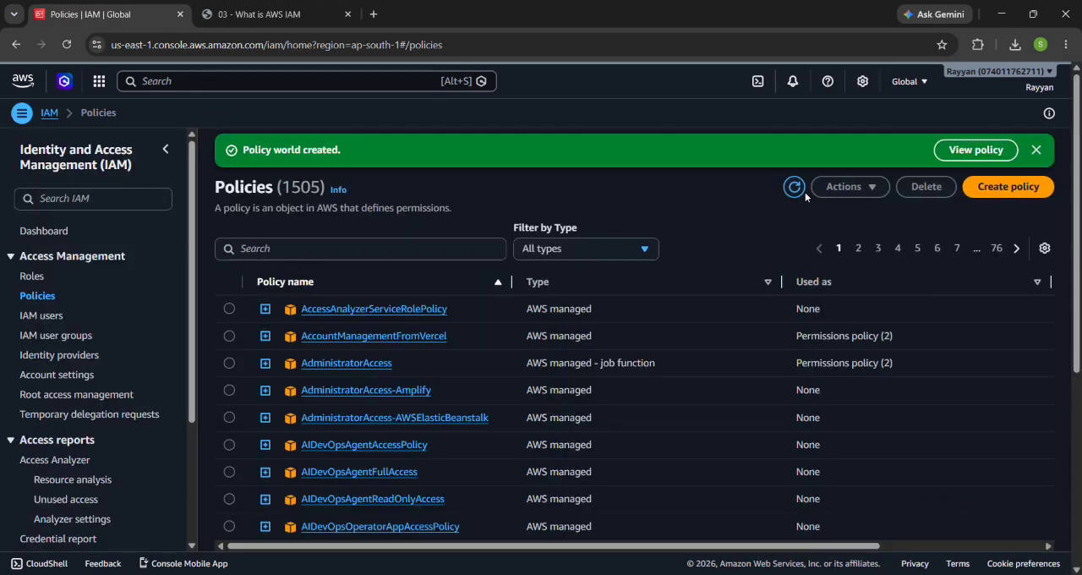
# Step: Look through the policies list for the newly created world policy
pyautogui.scroll(-4, 674, 295)
pyautogui.scroll(5, 587, 396)
pyautogui.hscroll(2, 586, 396)
pyautogui.hscroll(-2, 586, 396)
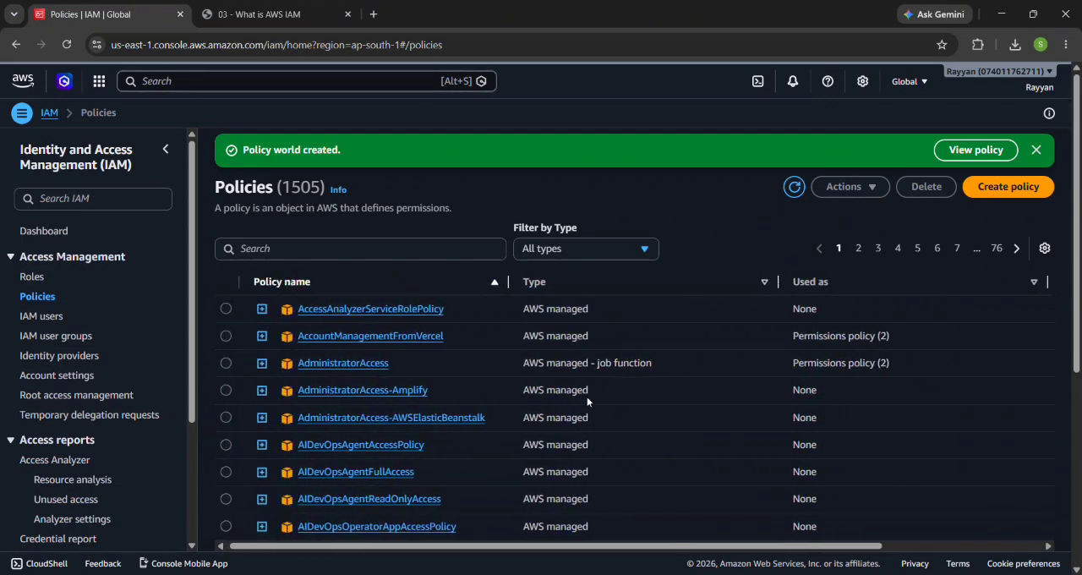
pyautogui.hscroll(2, 587, 396)
pyautogui.hscroll(-2, 586, 396)
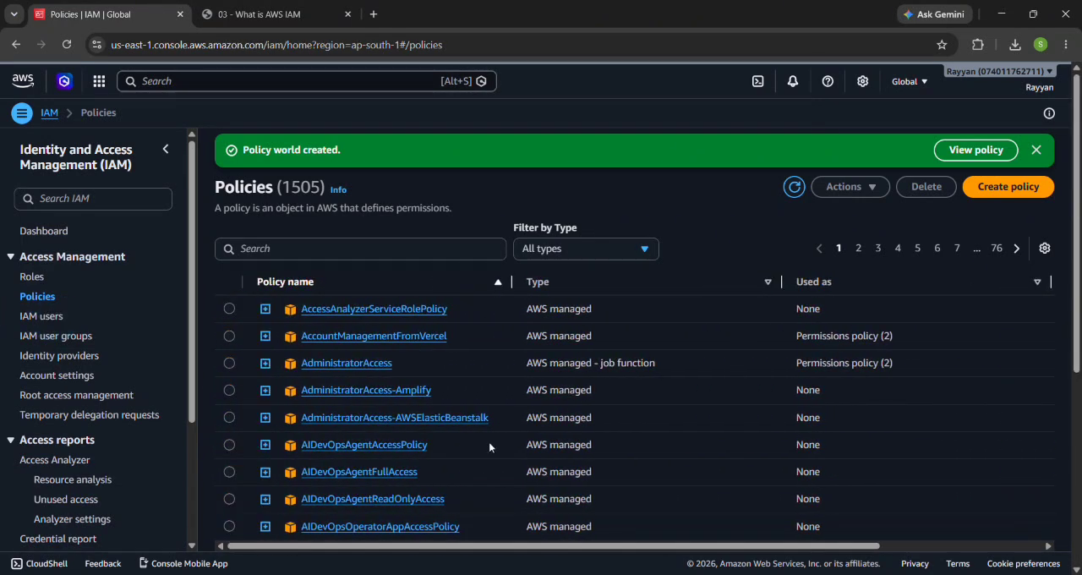
pyautogui.scroll(-3, 488, 447)
pyautogui.scroll(3, 489, 446)
# Step: Refresh the policies list, search it for "world" and open the matching policy's details
pyautogui.click(792, 190)
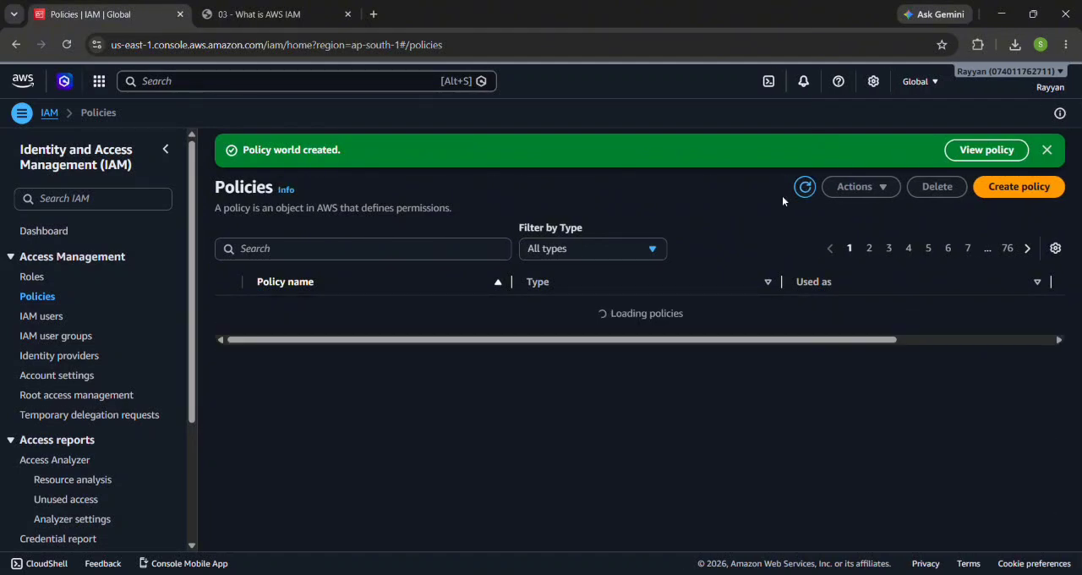
pyautogui.click(359, 255)
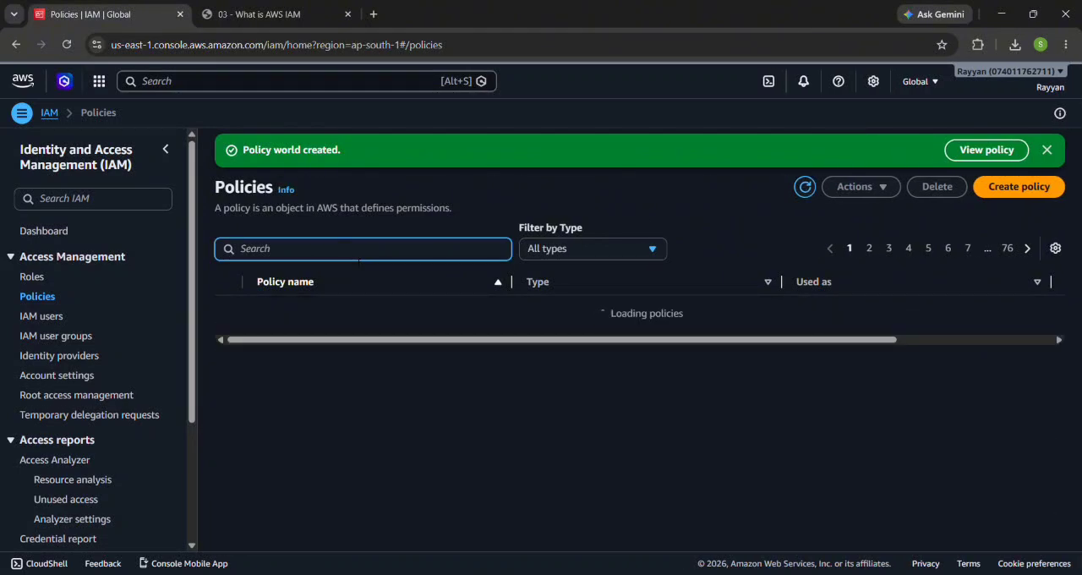
pyautogui.scroll(-4, 365, 397)
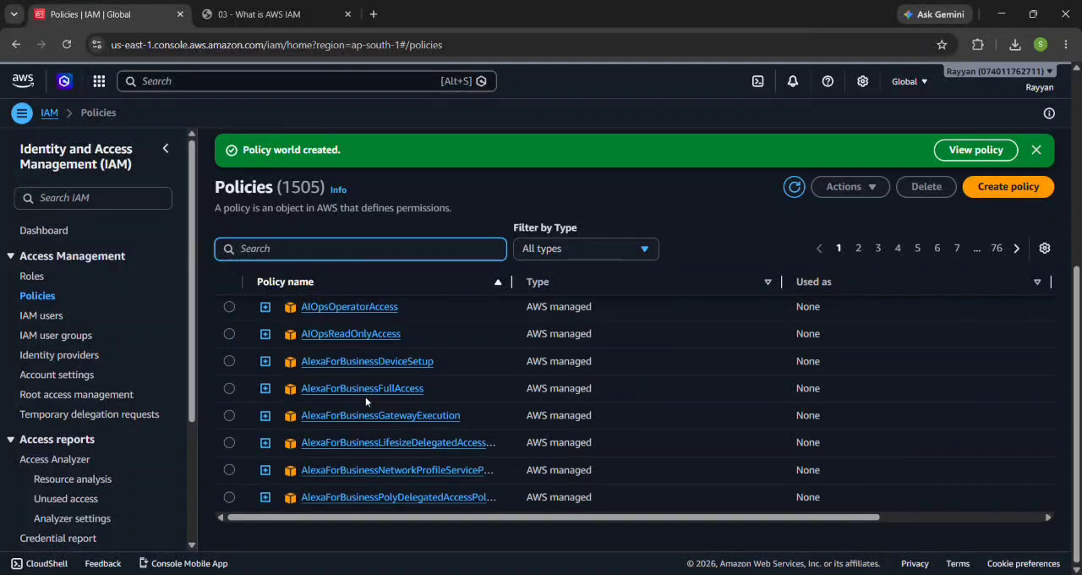
pyautogui.write('world')
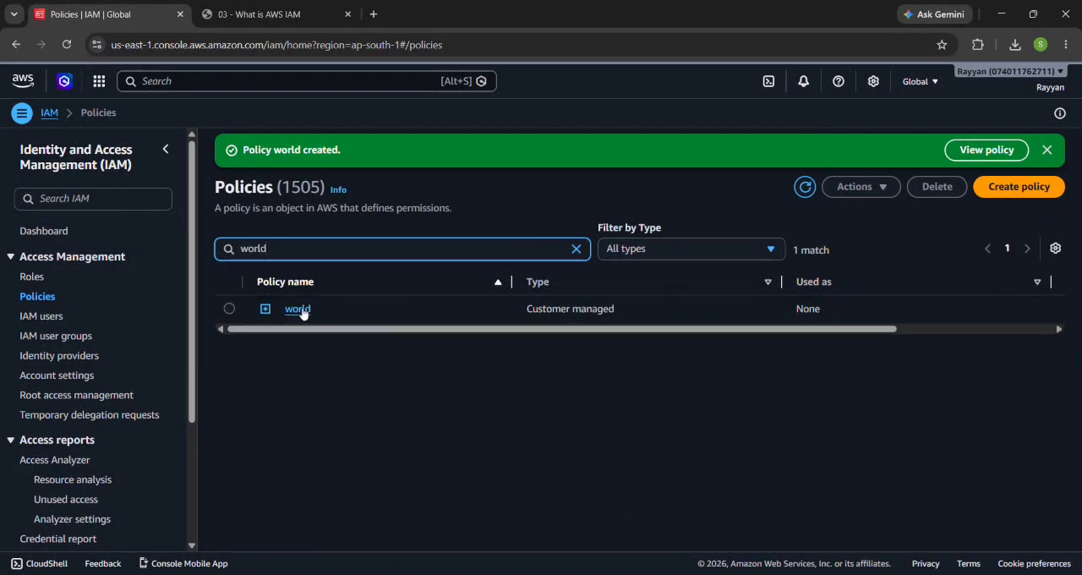
pyautogui.click(298, 309)
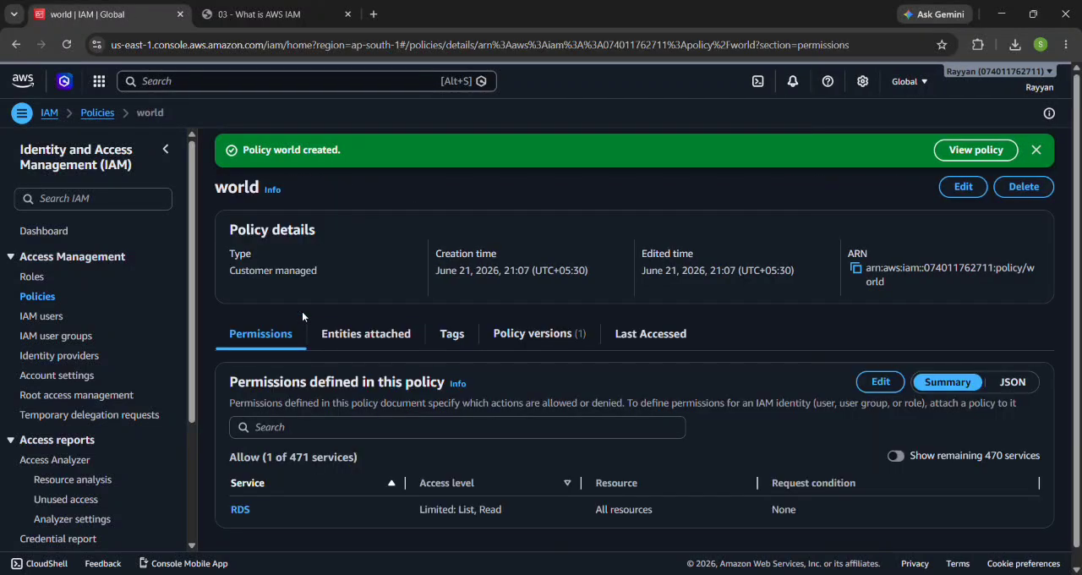
# Step: Leave the policy details, collapse the side navigation and return to the IAM Dashboard
pyautogui.click(100, 118)
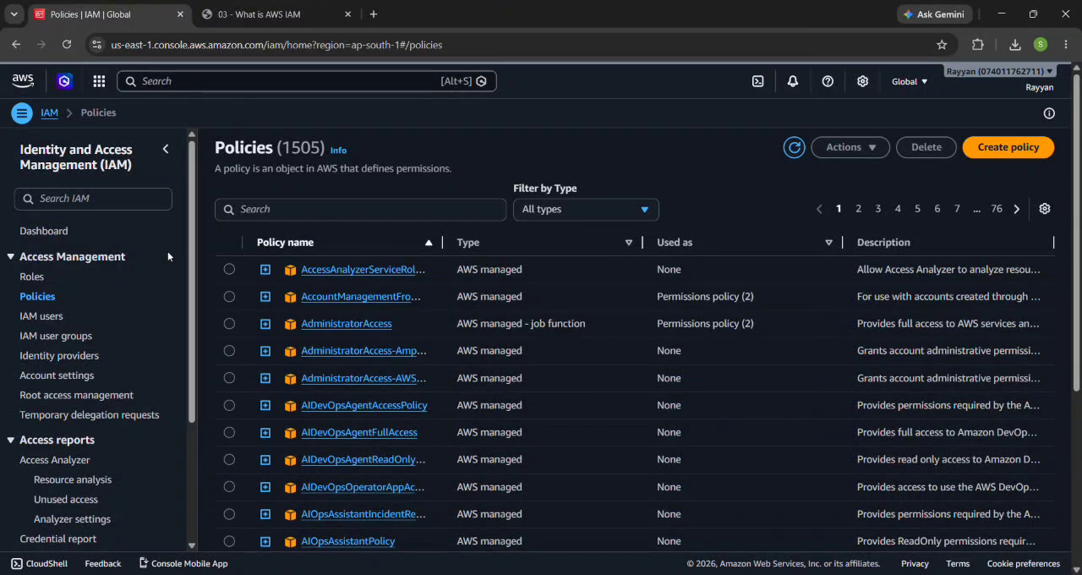
pyautogui.click(20, 113)
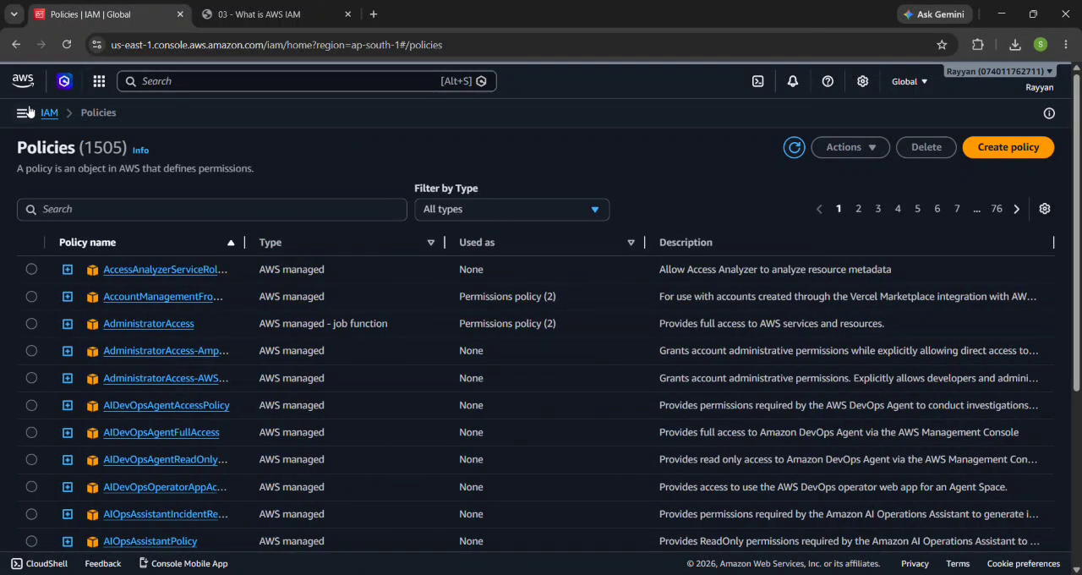
pyautogui.click(52, 113)
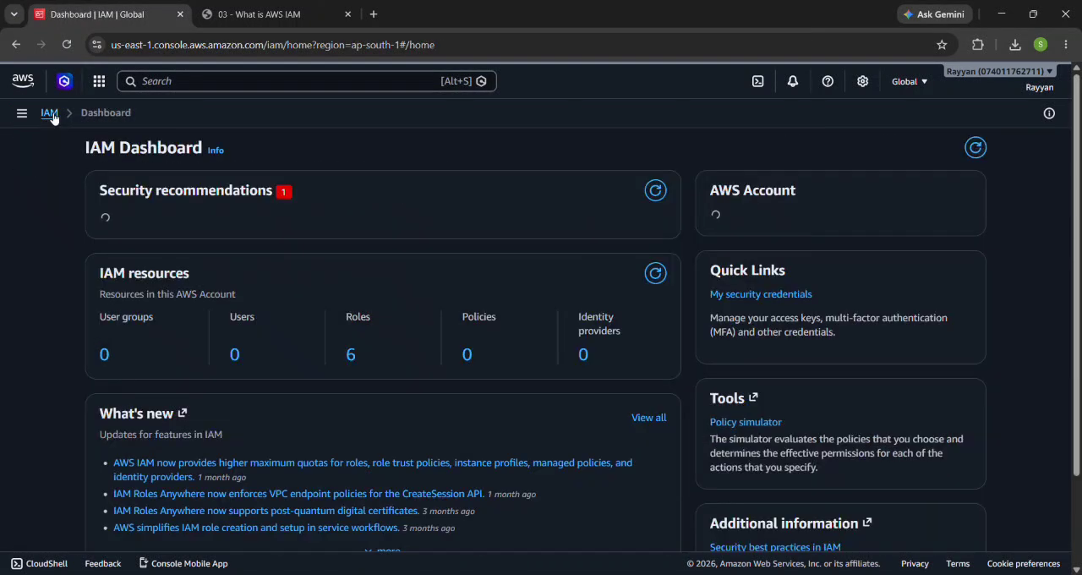
# Step: Open CloudShell from the IAM Dashboard and enlarge its pane to about half the page height
pyautogui.click(759, 82)
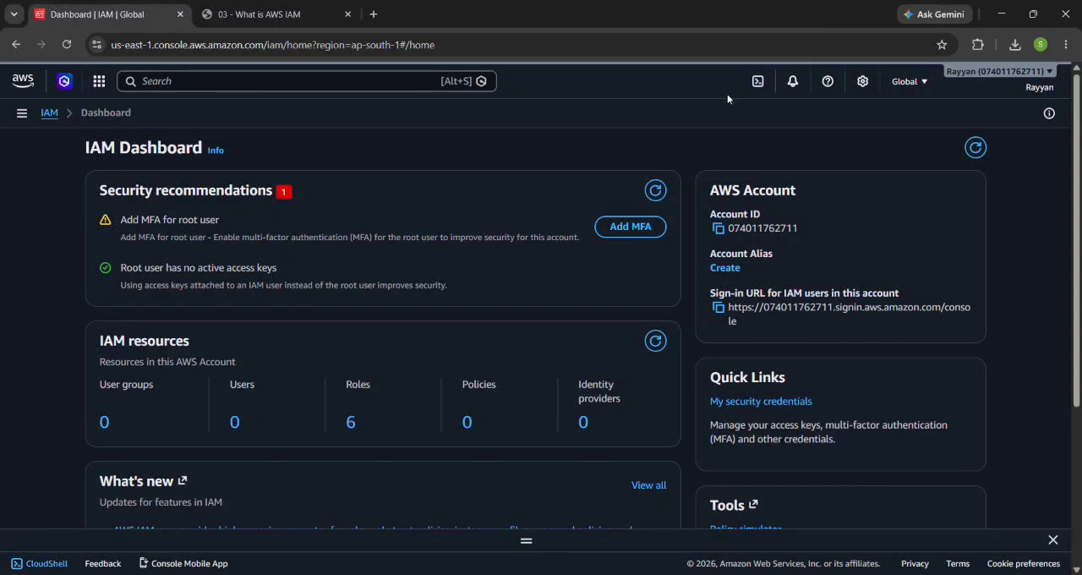
pyautogui.click(758, 81)
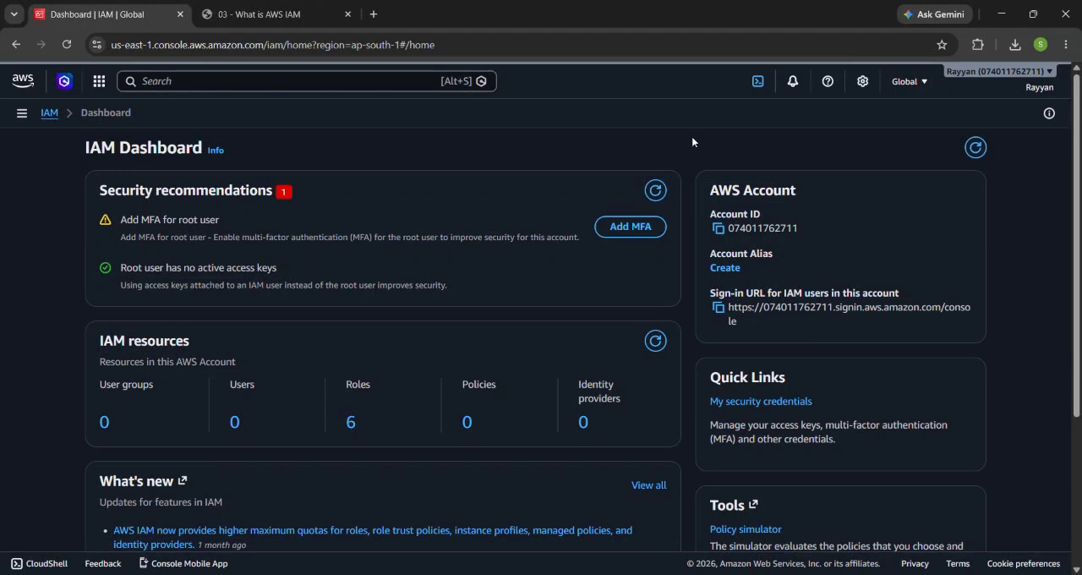
pyautogui.click(759, 84)
pyautogui.moveTo(525, 539); pyautogui.dragTo(526, 321)
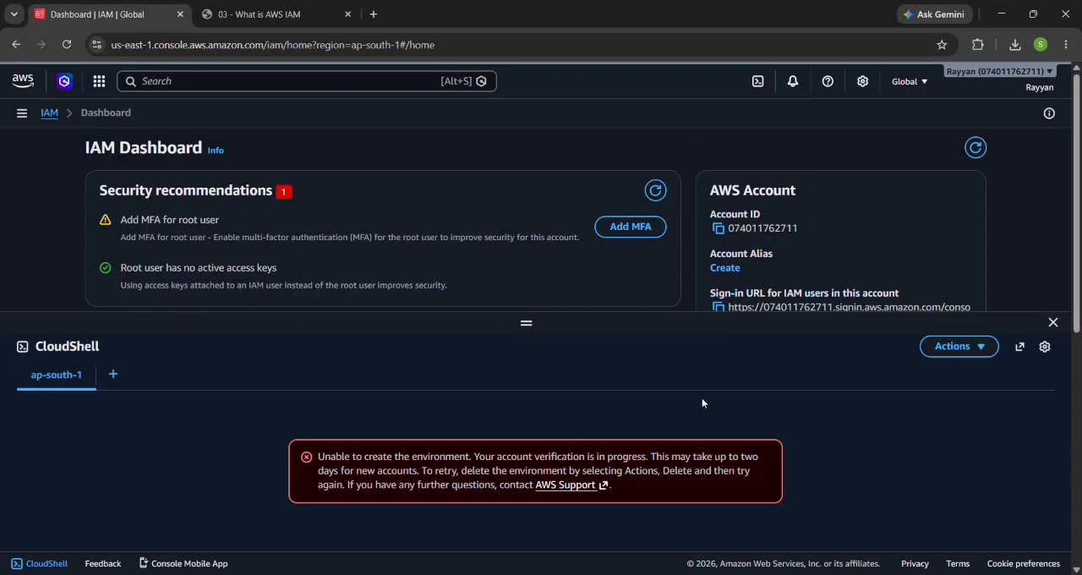
# Step: Try to restart the ap-south-1 CloudShell environment
pyautogui.click(953, 346)
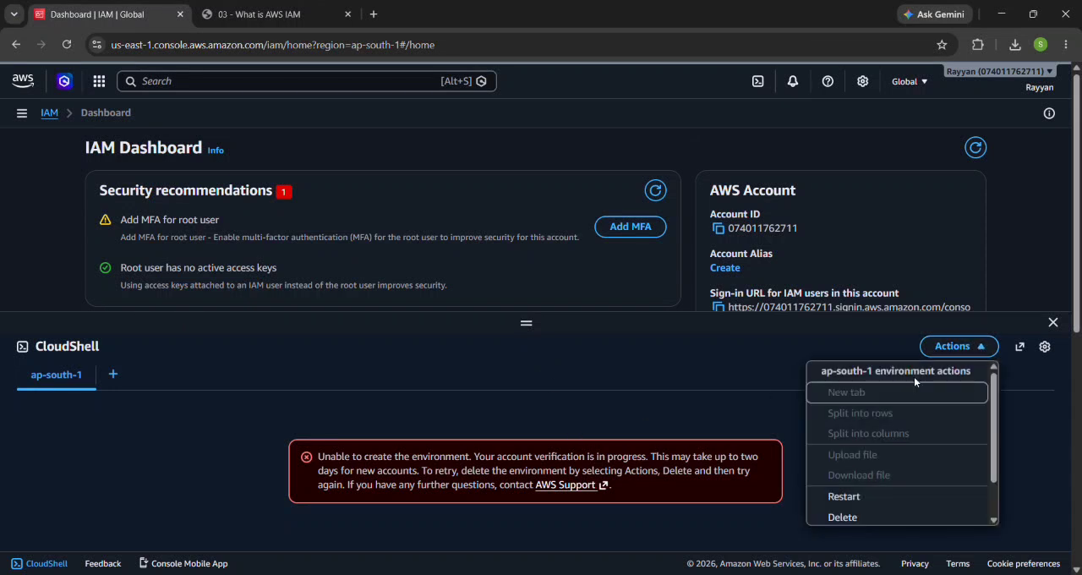
pyautogui.click(862, 496)
pyautogui.click(702, 495)
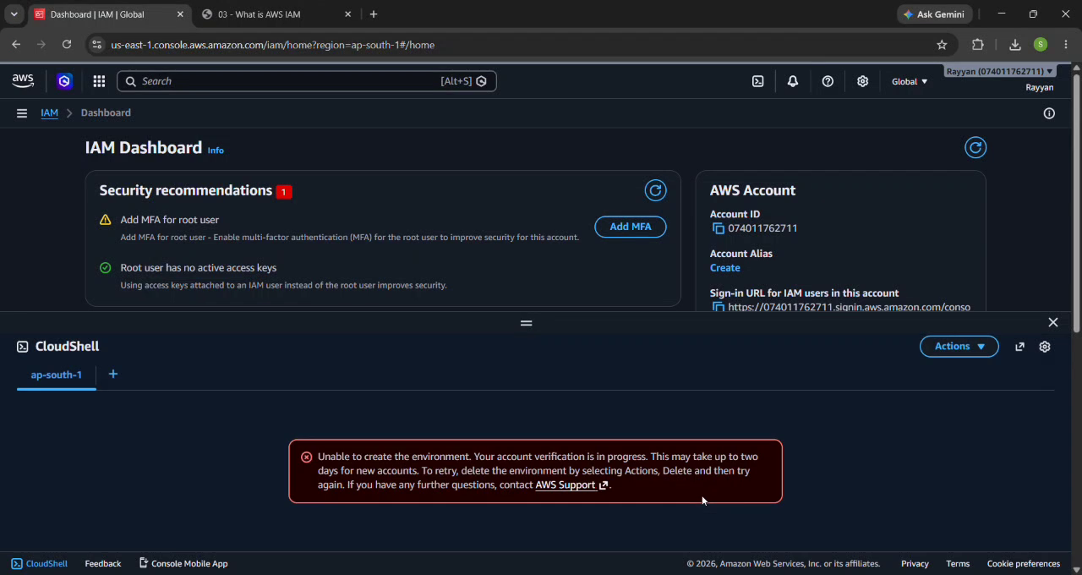
# Step: Enlarge the CloudShell pane further, open a second ap-south-1 environment session and close the original one
pyautogui.moveTo(548, 325); pyautogui.dragTo(338, 275)
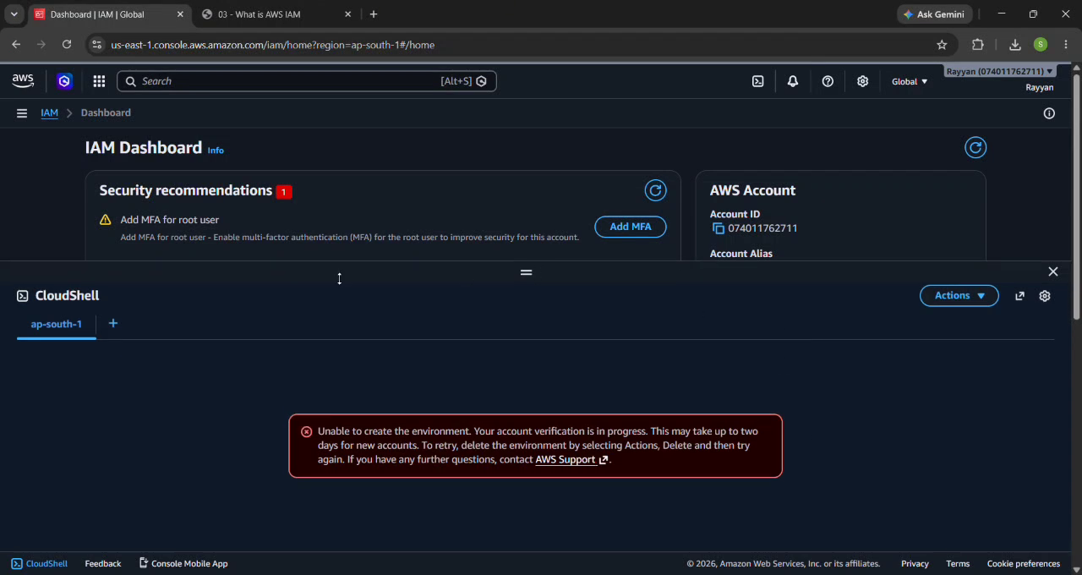
pyautogui.click(114, 323)
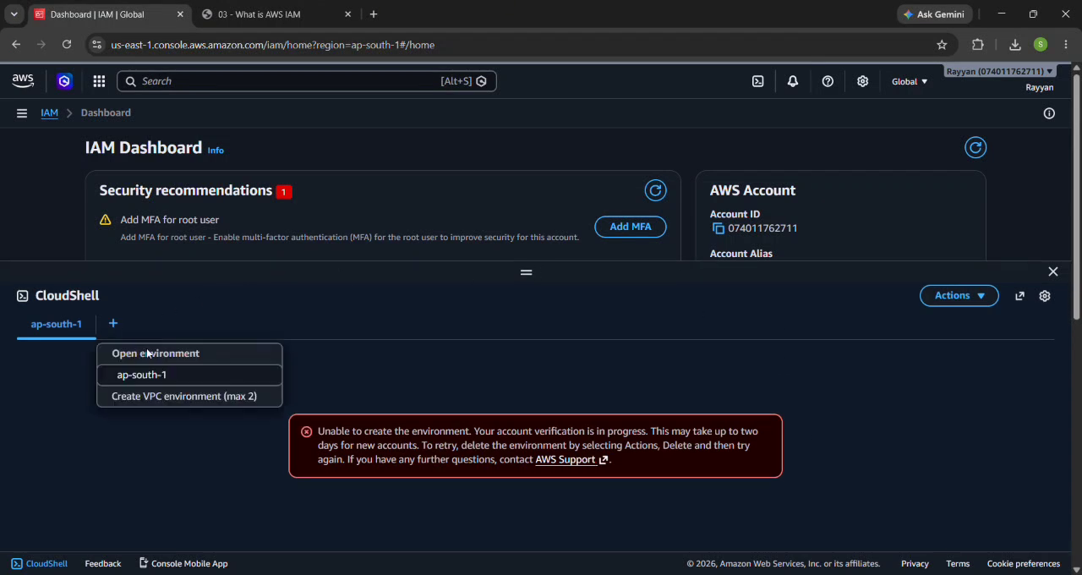
pyautogui.click(138, 375)
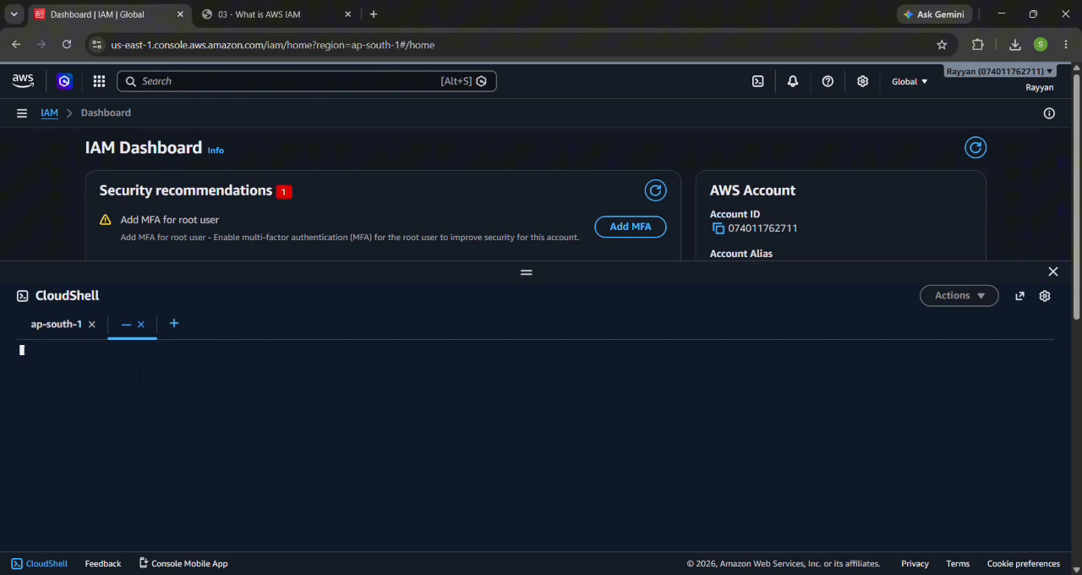
pyautogui.click(92, 324)
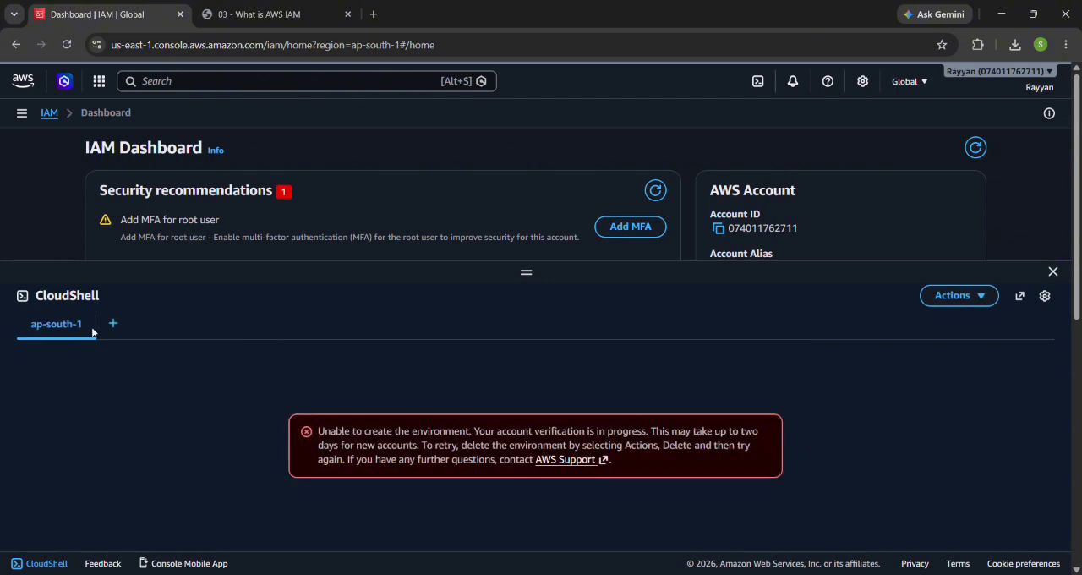